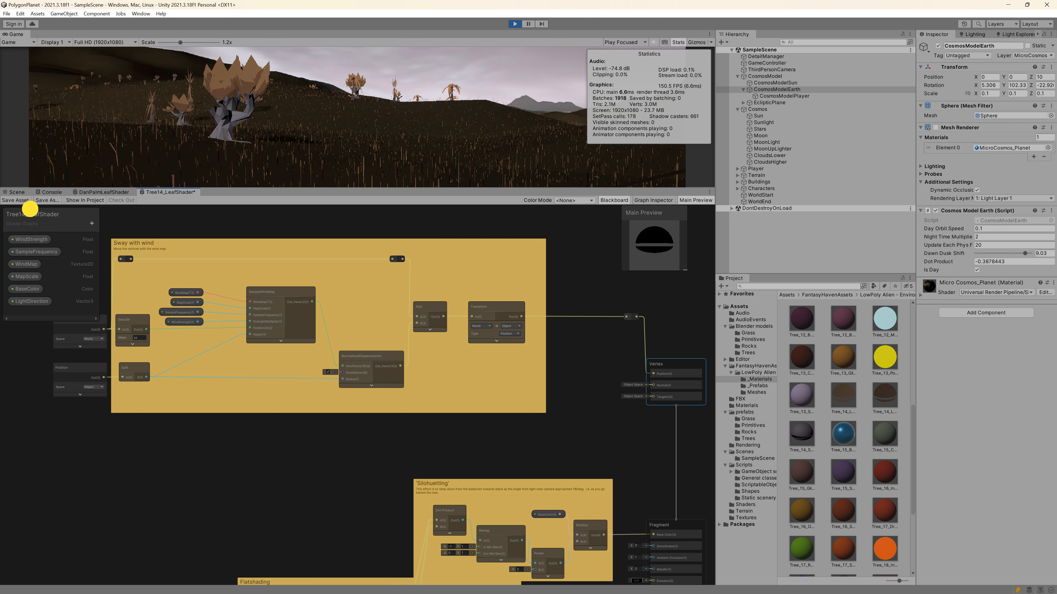
# Examine the 'Sway with wind' group in Tree14_LeafShader and follow its output to the Vertex Position input
pyautogui.moveTo(259, 445); pyautogui.dragTo(289, 459, button='middle')
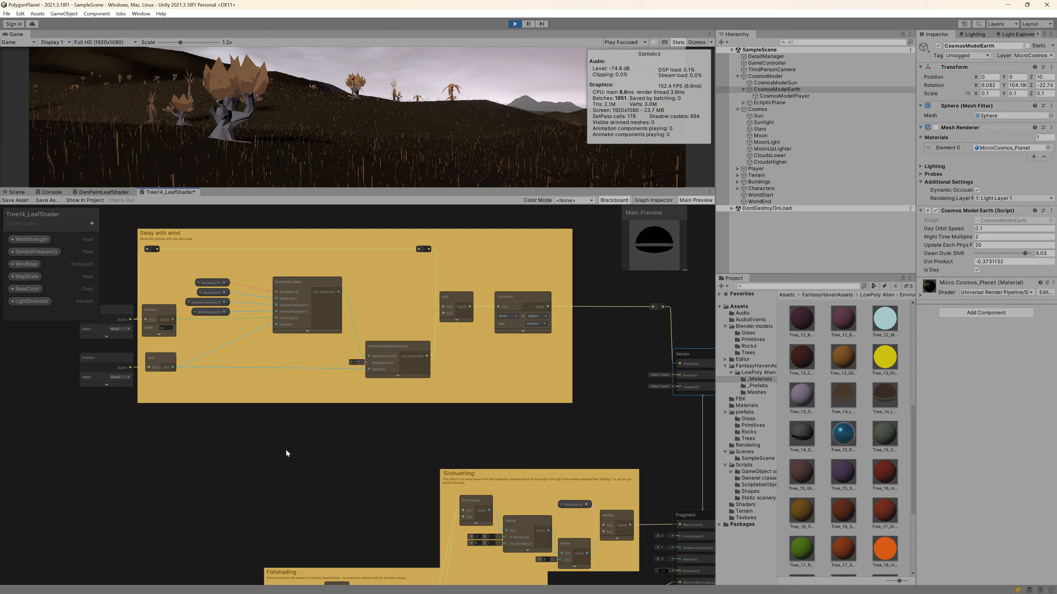
pyautogui.moveTo(390, 493); pyautogui.dragTo(358, 378, button='middle')
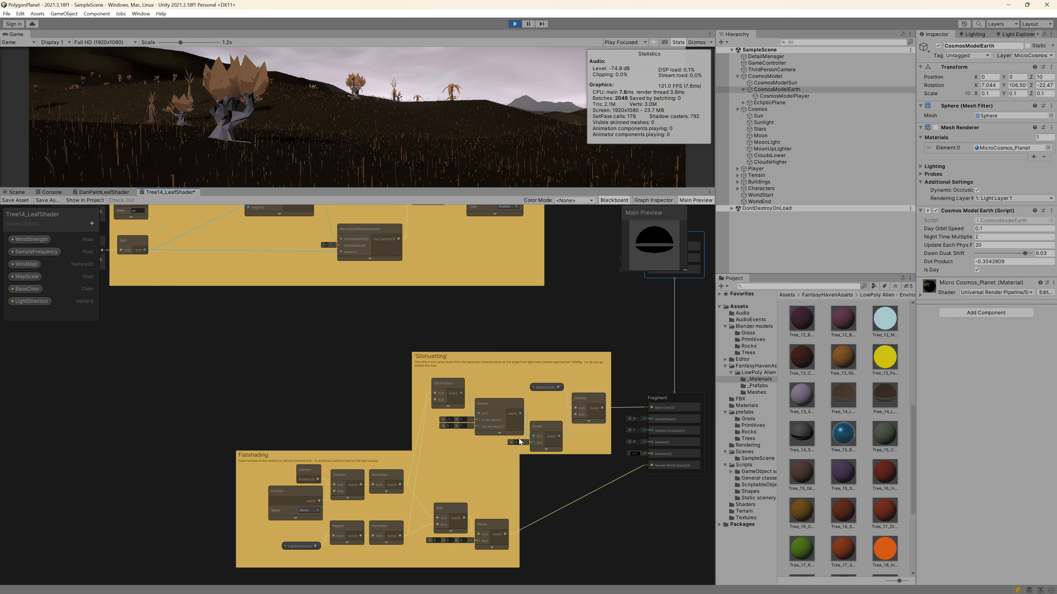
pyautogui.moveTo(283, 322); pyautogui.dragTo(349, 432, button='middle')
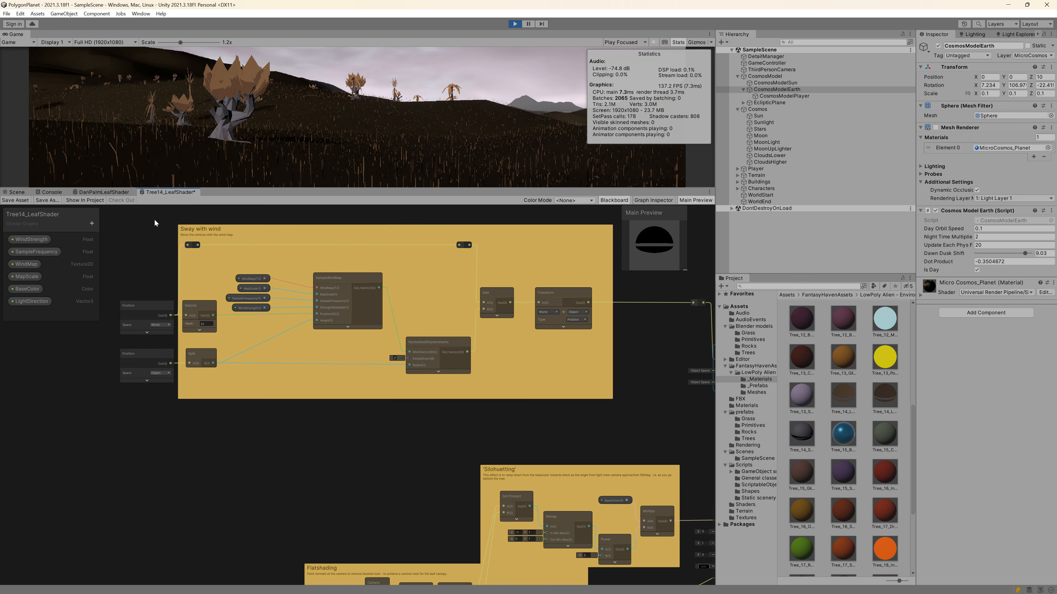
pyautogui.moveTo(160, 227); pyautogui.dragTo(170, 246, button='middle')
pyautogui.scroll(2, 170, 241)
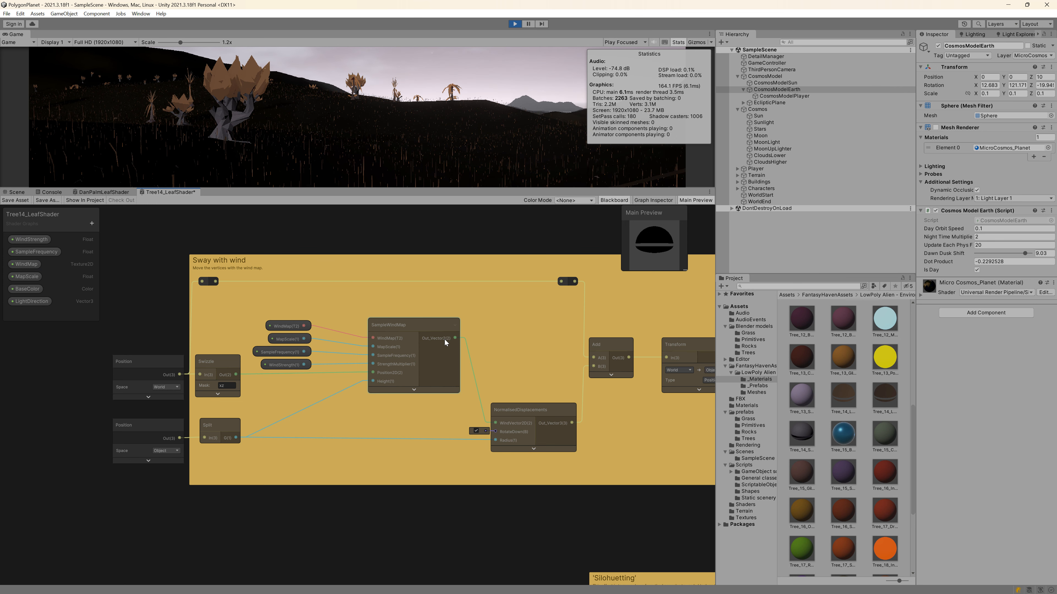
pyautogui.moveTo(524, 350); pyautogui.dragTo(383, 329, button='middle')
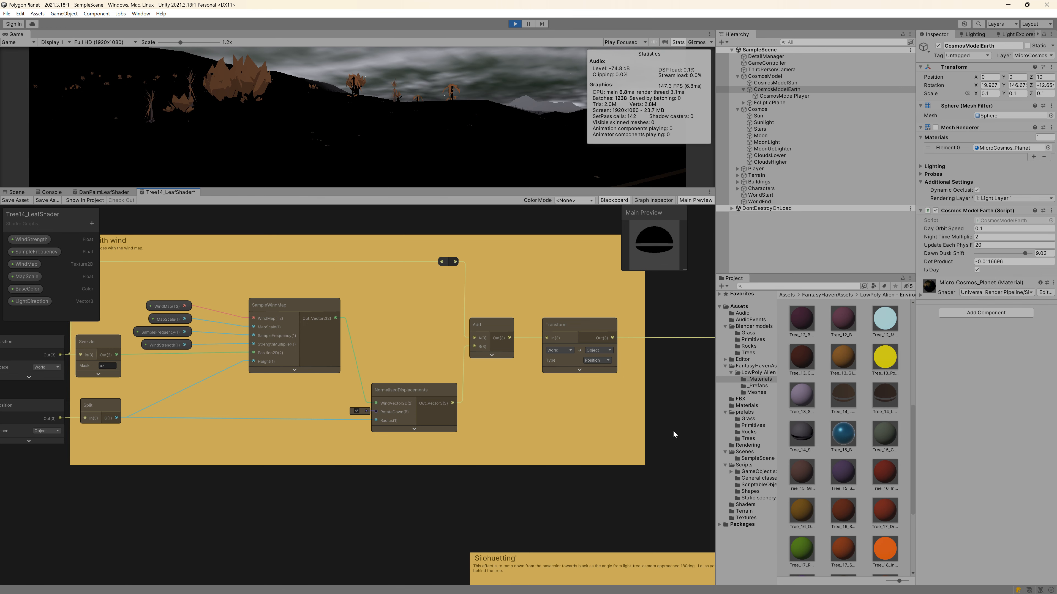
pyautogui.moveTo(674, 430); pyautogui.dragTo(558, 429, button='middle')
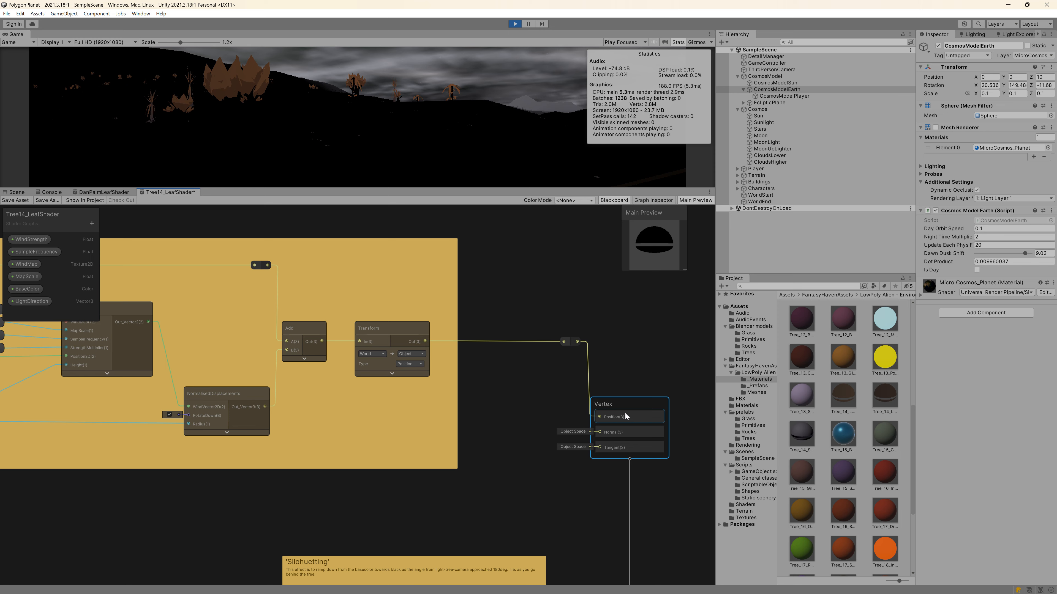
# Examine the 'Flatshading' group, from its Camera, Position and LightDirection inputs through to the Divide node
pyautogui.moveTo(531, 506); pyautogui.dragTo(624, 384, button='middle')
pyautogui.scroll(-1, 471, 384)
pyautogui.moveTo(322, 456); pyautogui.dragTo(331, 360, button='middle')
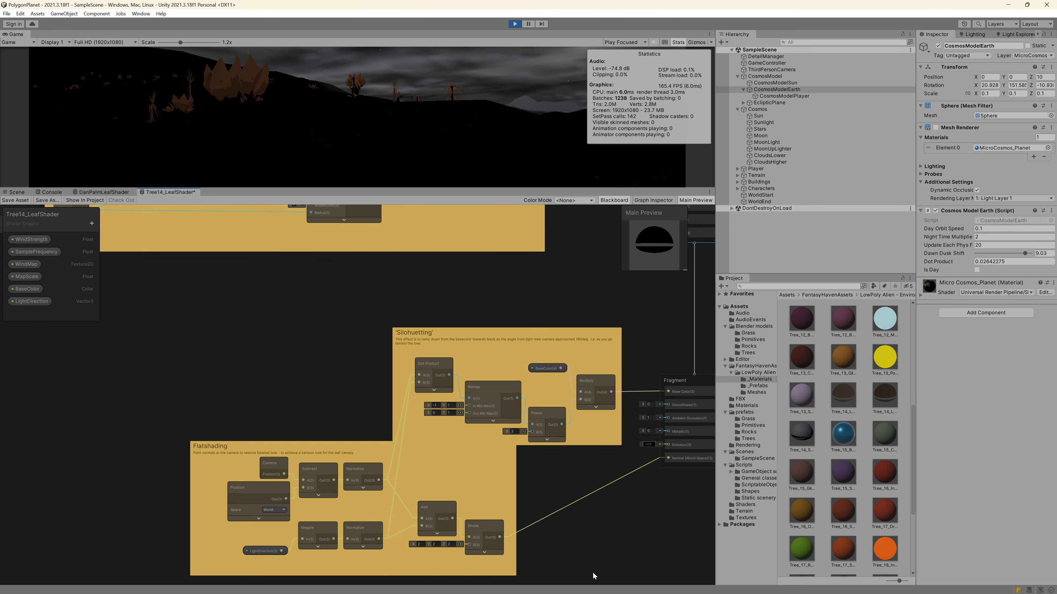
pyautogui.moveTo(604, 540); pyautogui.dragTo(559, 474, button='middle')
pyautogui.scroll(1, 559, 475)
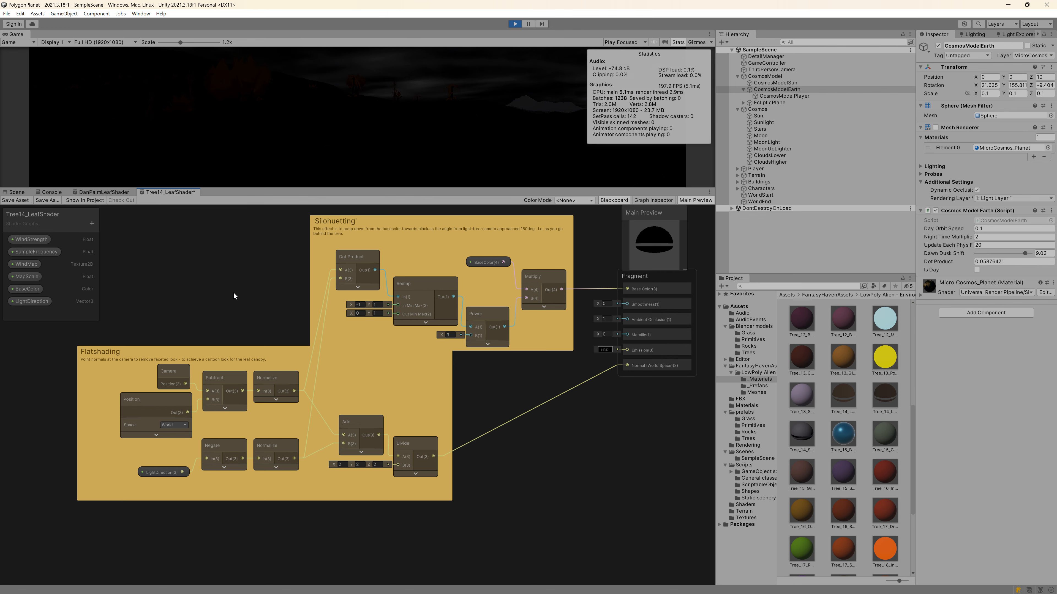
pyautogui.moveTo(224, 310); pyautogui.dragTo(242, 329, button='middle')
pyautogui.scroll(5, 122, 390)
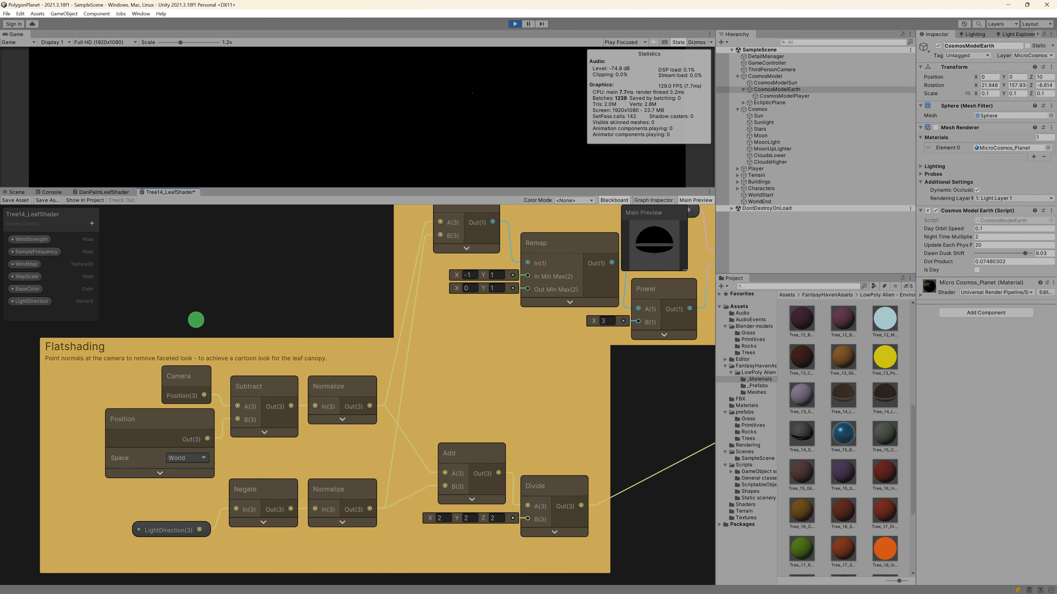
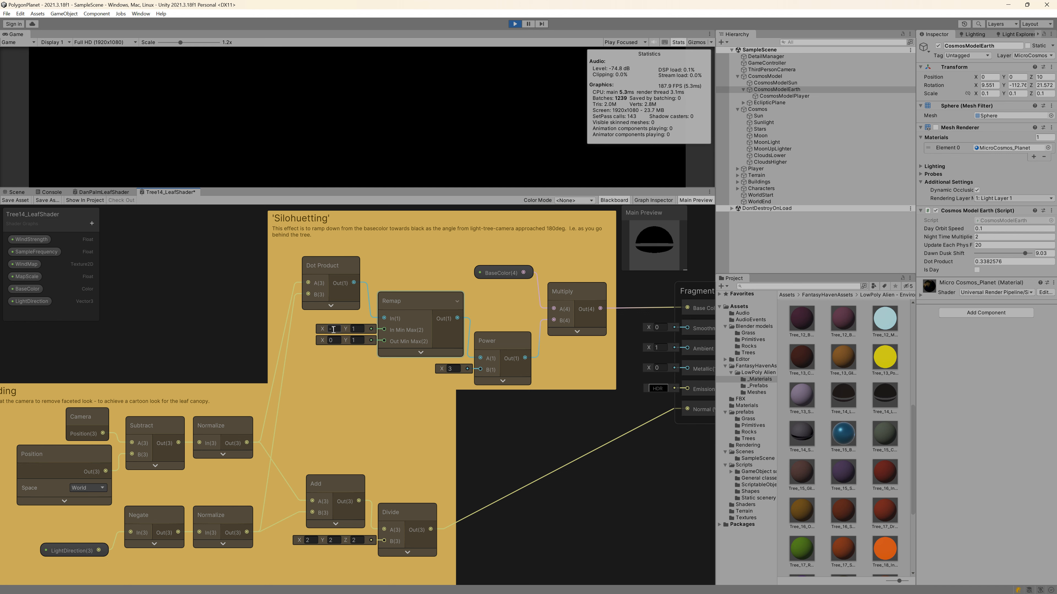
# Examine the 'Silohuetting' group's Remap, Power and Multiply nodes and their connection to the Fragment Base Color
pyautogui.write('1')
pyautogui.click(360, 330)
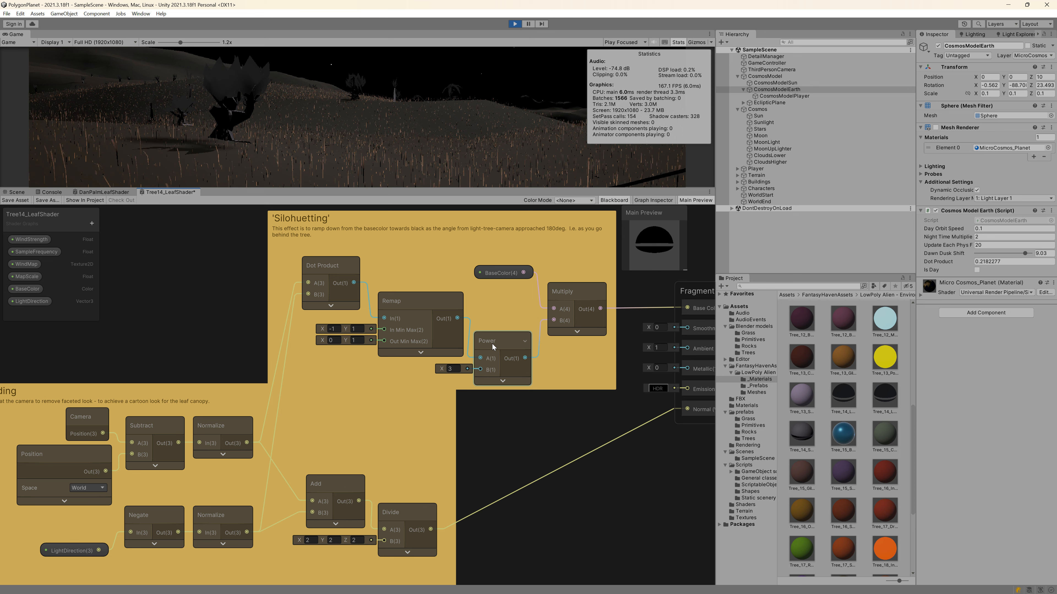
pyautogui.click(456, 376)
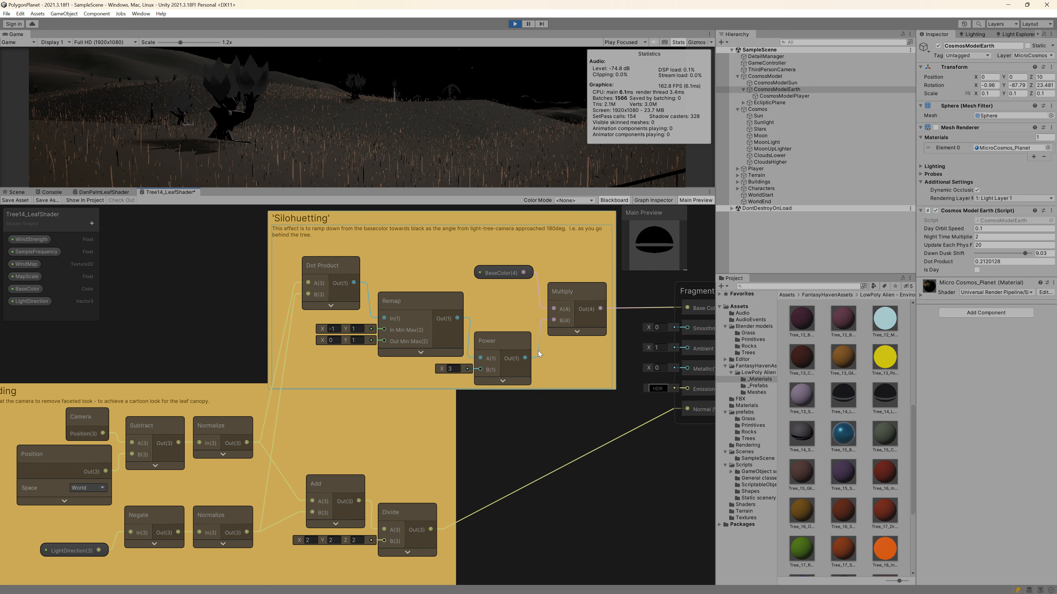
pyautogui.click(527, 353)
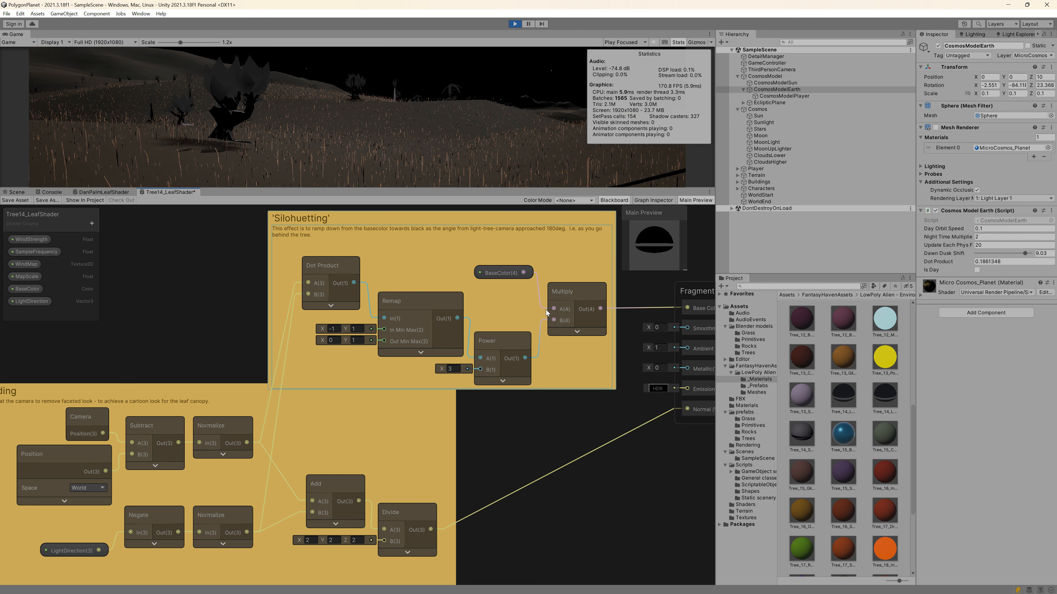
pyautogui.moveTo(534, 423); pyautogui.dragTo(496, 432, button='middle')
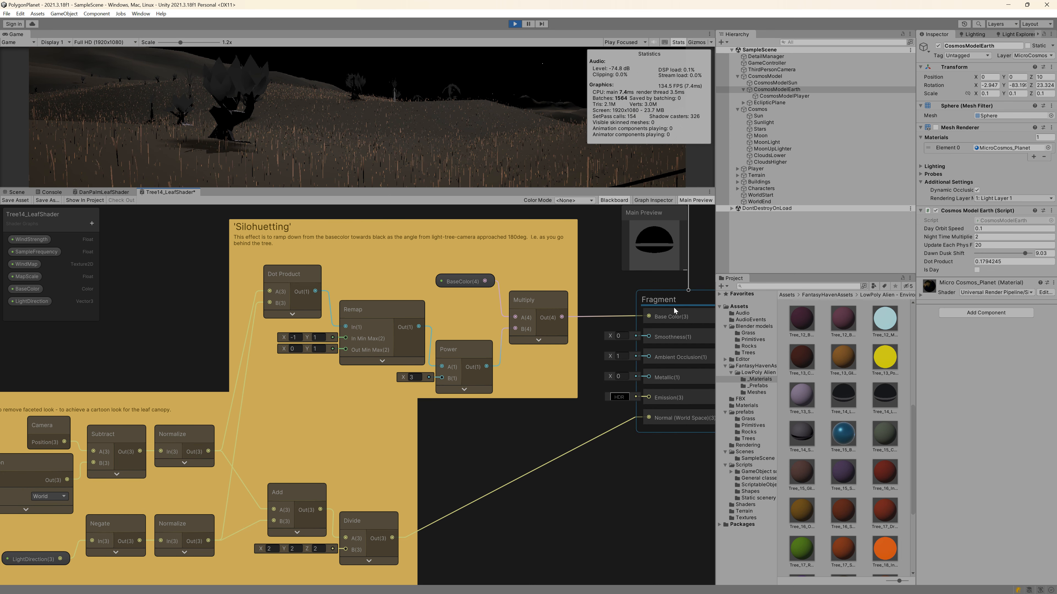
# Switch to the DanPalmLeafShader graph and examine its 'Main root motion' group
pyautogui.click(97, 193)
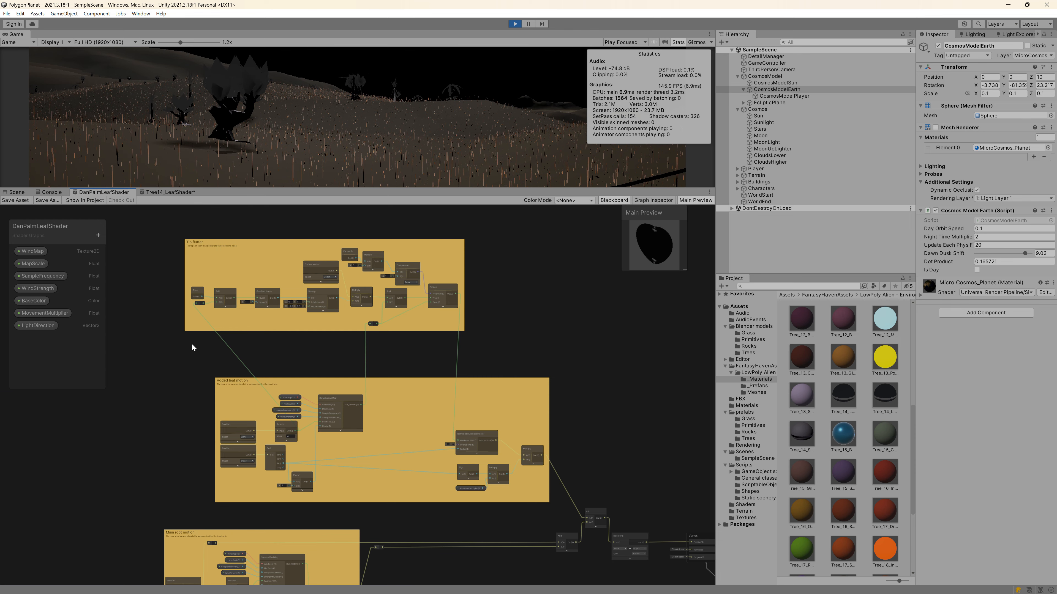
pyautogui.moveTo(172, 394); pyautogui.dragTo(241, 333, button='middle')
pyautogui.moveTo(219, 407); pyautogui.dragTo(209, 324, button='middle')
pyautogui.scroll(5, 251, 363)
pyautogui.moveTo(375, 382); pyautogui.dragTo(422, 301, button='middle')
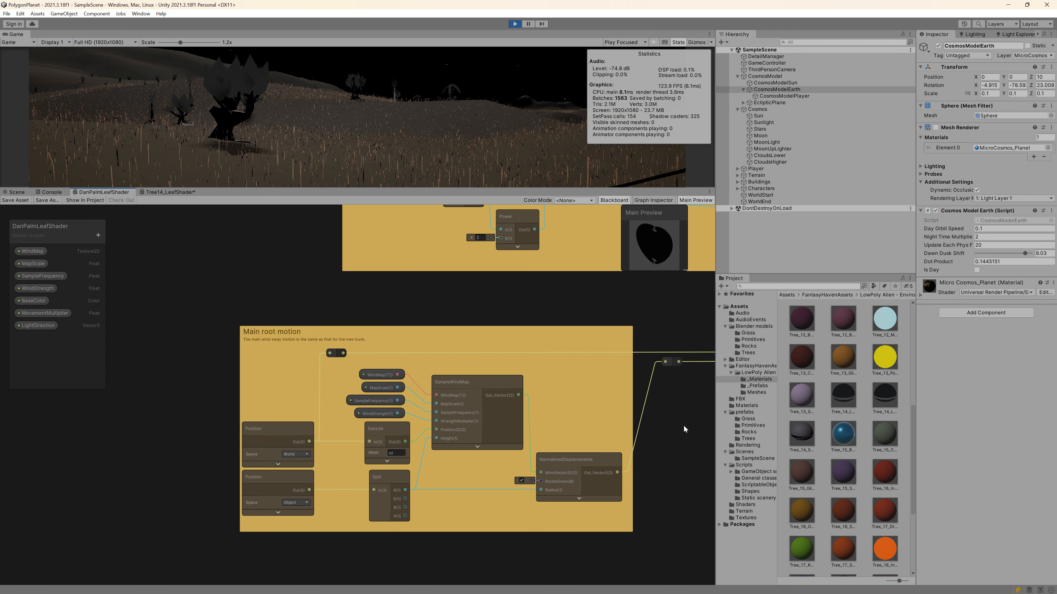
pyautogui.moveTo(523, 295)
pyautogui.mouseDown(button='middle')
pyautogui.moveTo(403, 349)
pyautogui.moveTo(520, 289)
pyautogui.mouseUp(button='middle')
pyautogui.scroll(1, 419, 343)
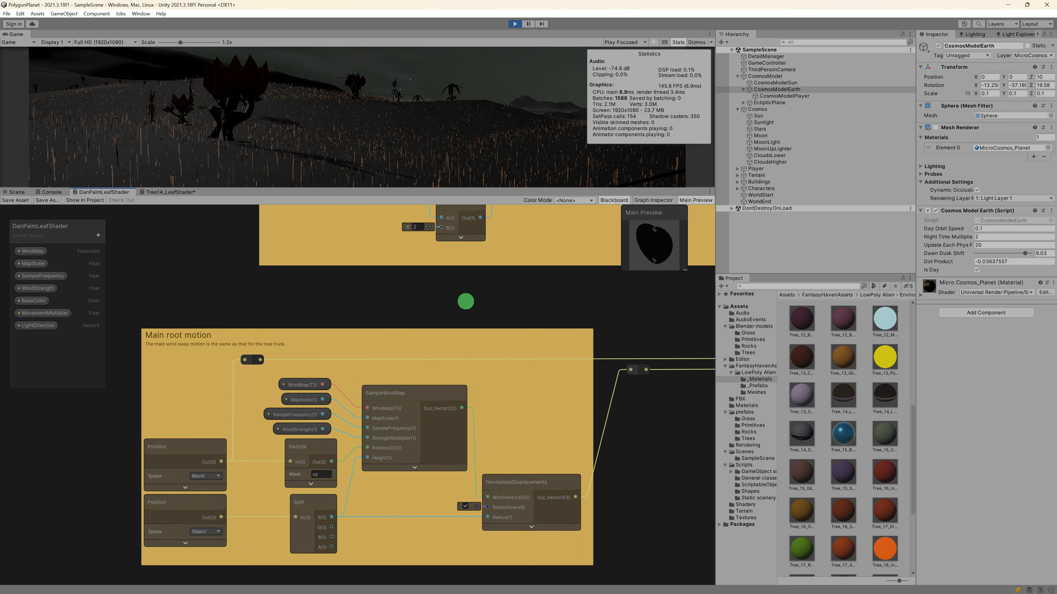
# Examine the 'Added leaf motion' group, including the Power node feeding the SampleWindMap Height input
pyautogui.moveTo(465, 300); pyautogui.dragTo(385, 432, button='middle')
pyautogui.scroll(-2, 374, 445)
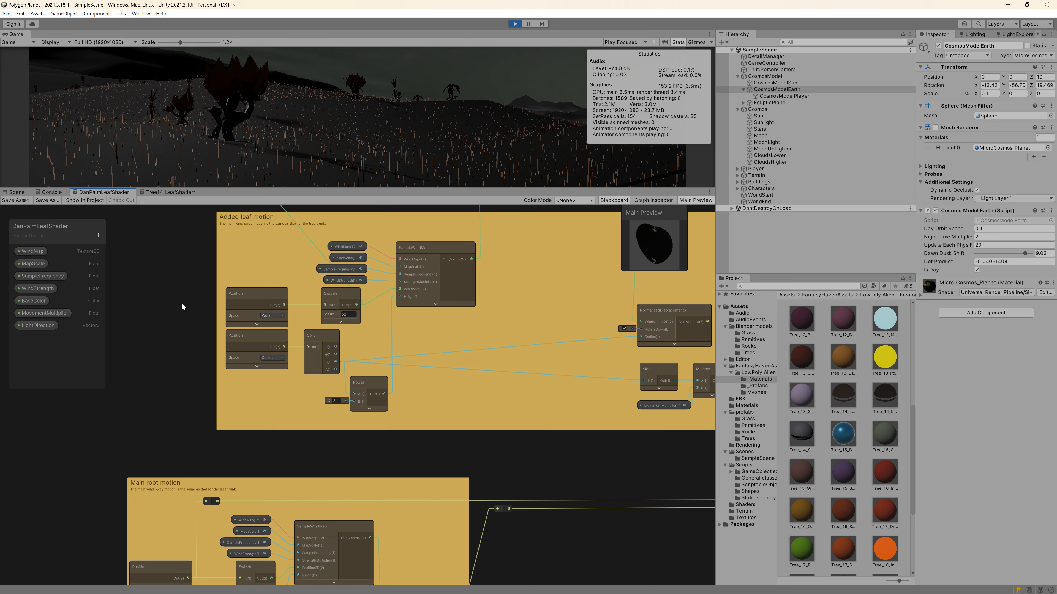
pyautogui.moveTo(183, 308); pyautogui.dragTo(108, 335, button='middle')
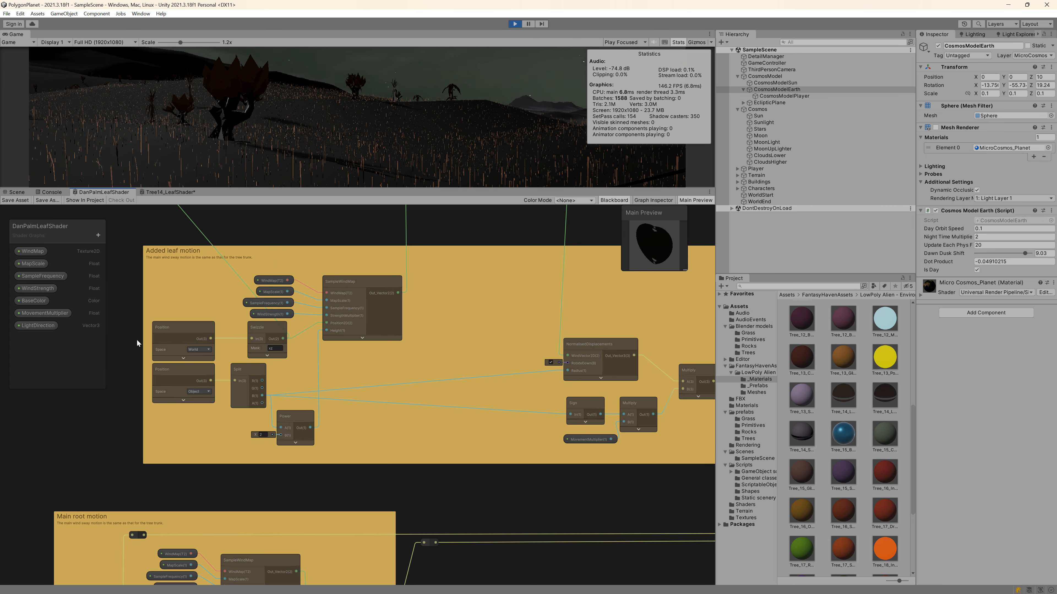
pyautogui.scroll(3, 136, 341)
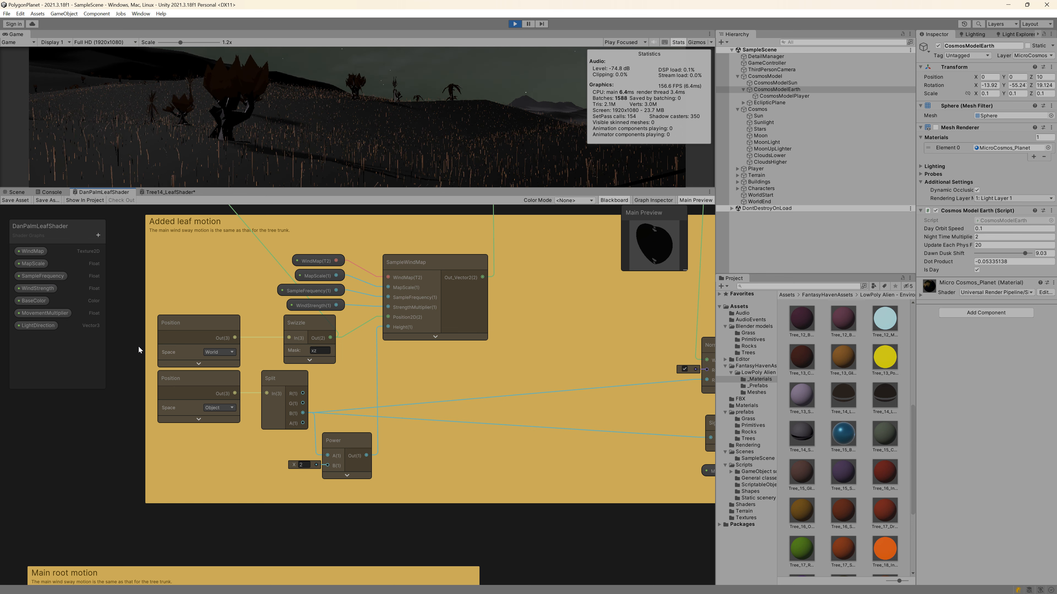
pyautogui.scroll(1, 138, 346)
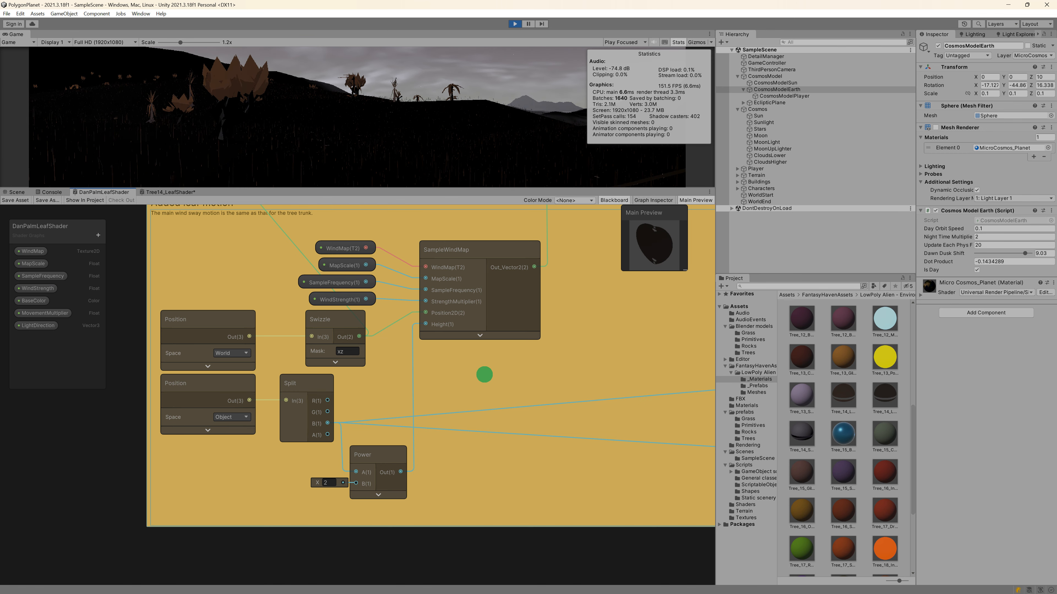
pyautogui.moveTo(485, 375); pyautogui.dragTo(448, 406, button='middle')
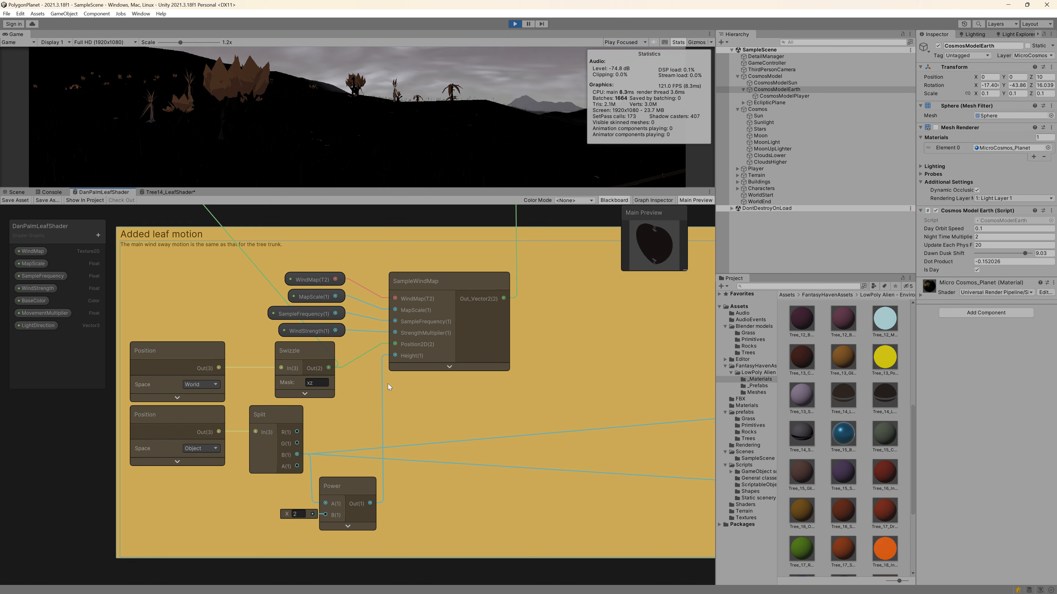
pyautogui.moveTo(438, 412); pyautogui.dragTo(370, 446, button='middle')
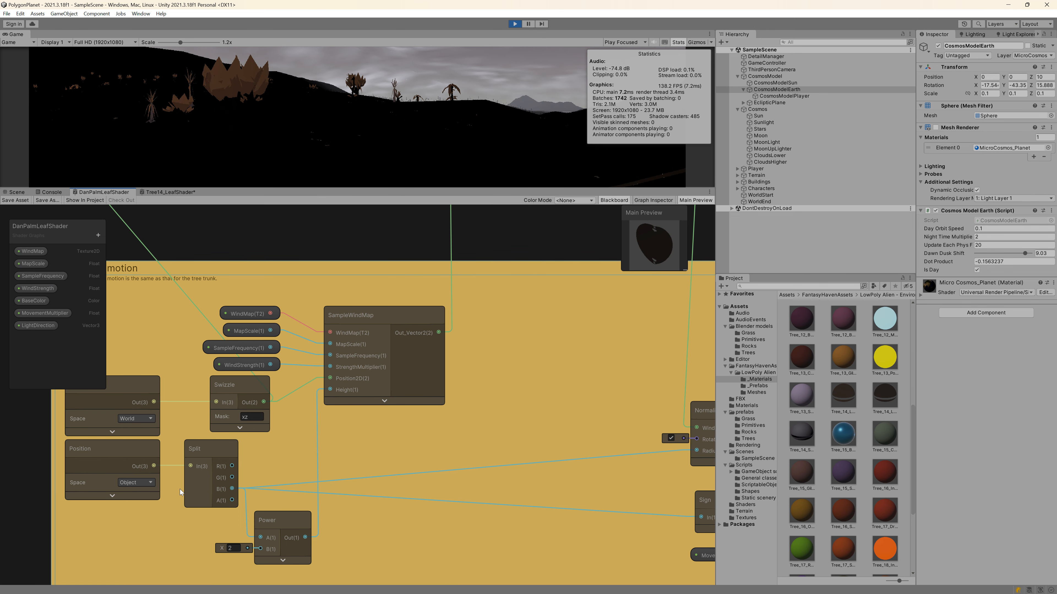
pyautogui.scroll(-6, 433, 438)
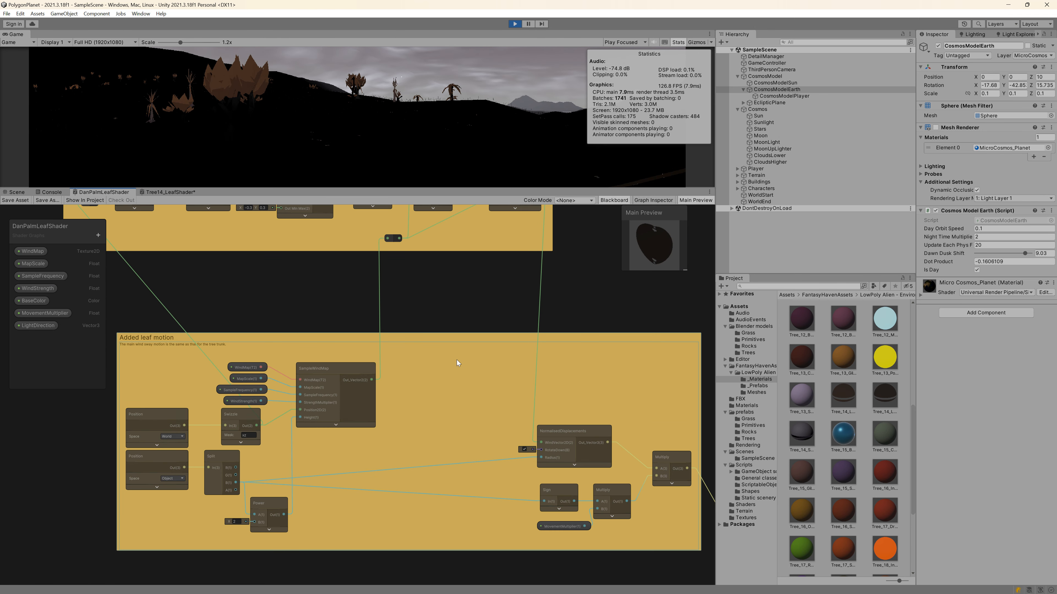
# Examine the start of the 'Tip flutter' group and trace its Add input back to the Swizzle node in 'Added leaf motion'
pyautogui.moveTo(462, 309); pyautogui.dragTo(465, 433, button='middle')
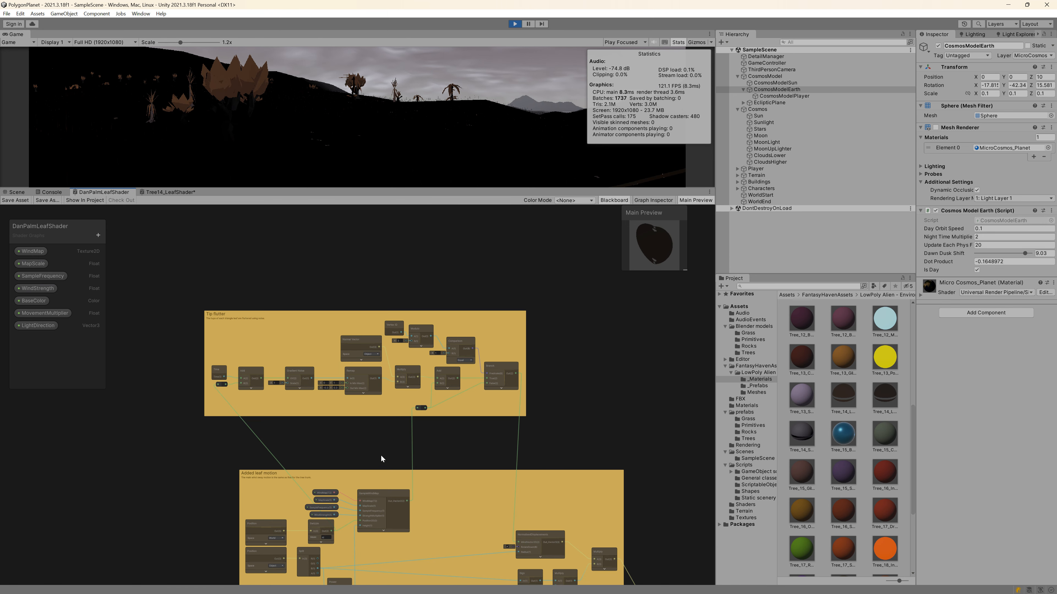
pyautogui.scroll(5, 217, 333)
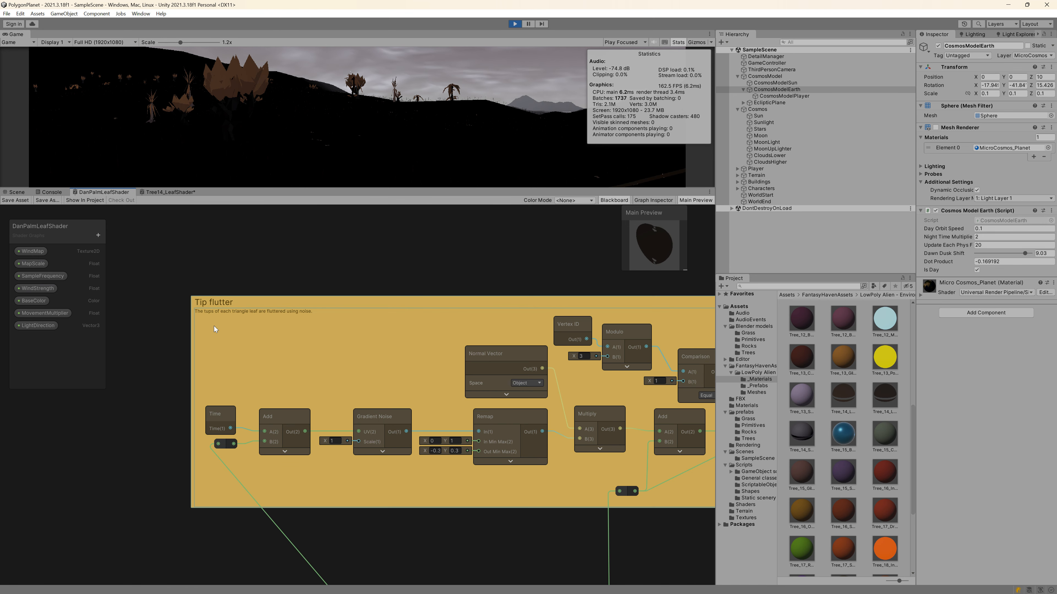
pyautogui.moveTo(164, 381); pyautogui.dragTo(134, 342, button='middle')
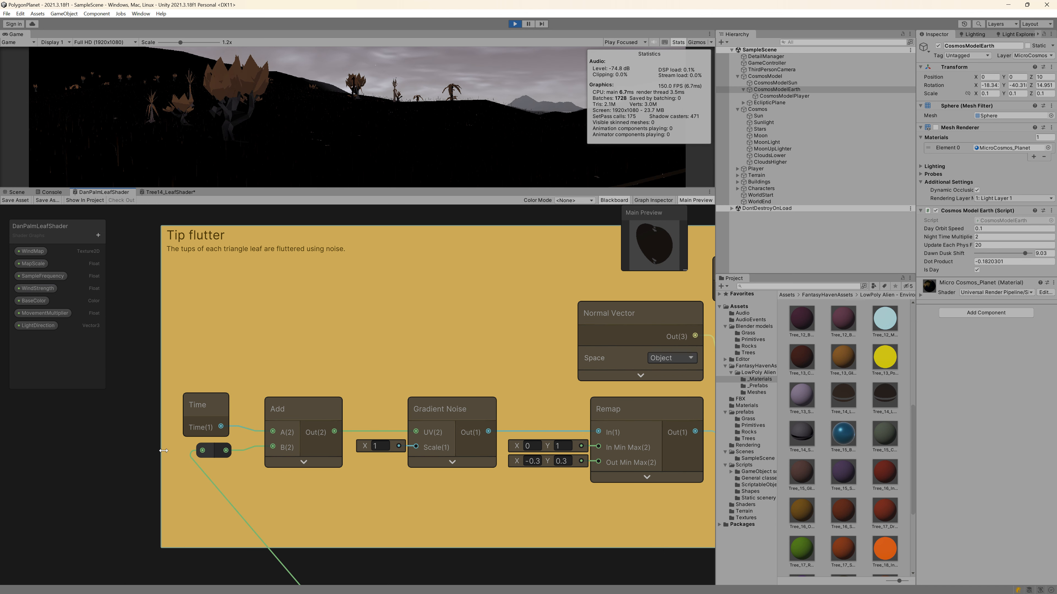
pyautogui.moveTo(176, 437); pyautogui.dragTo(127, 410, button='middle')
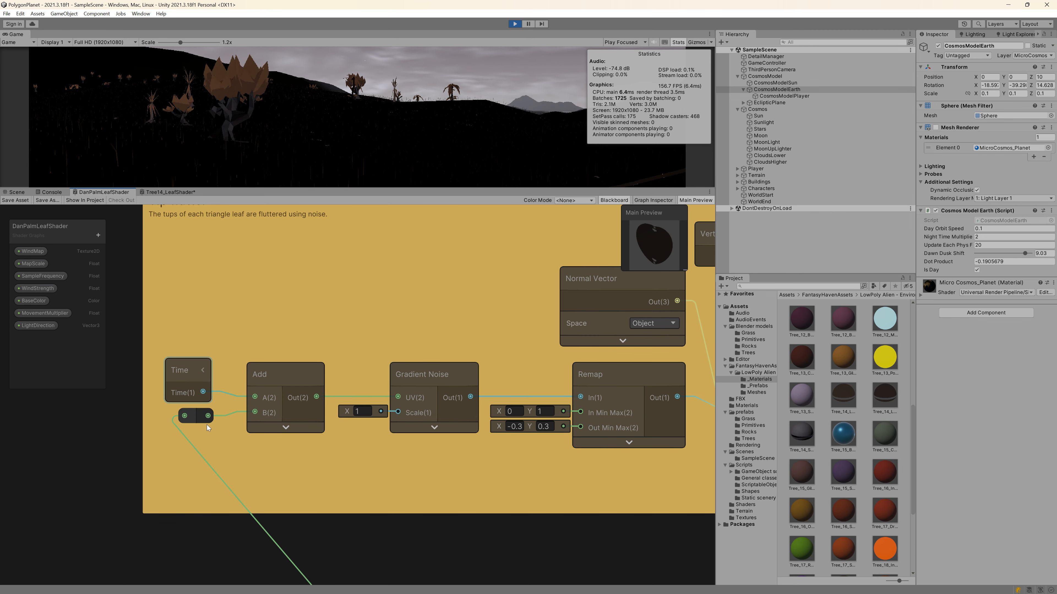
pyautogui.moveTo(226, 538); pyautogui.dragTo(331, 326, button='middle')
pyautogui.moveTo(304, 496); pyautogui.dragTo(302, 427, button='middle')
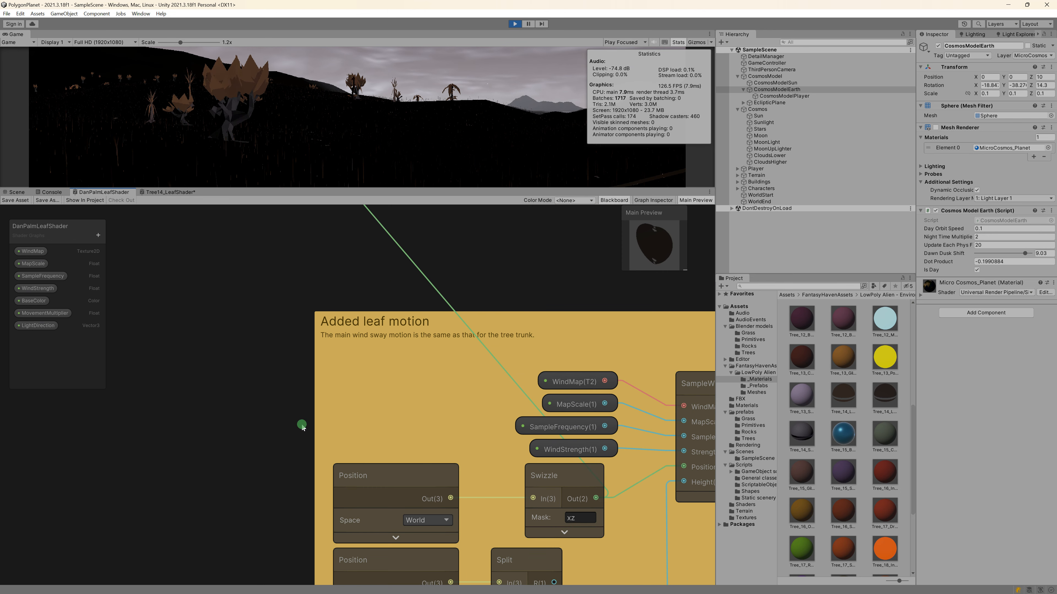
pyautogui.moveTo(283, 293); pyautogui.dragTo(231, 576, button='middle')
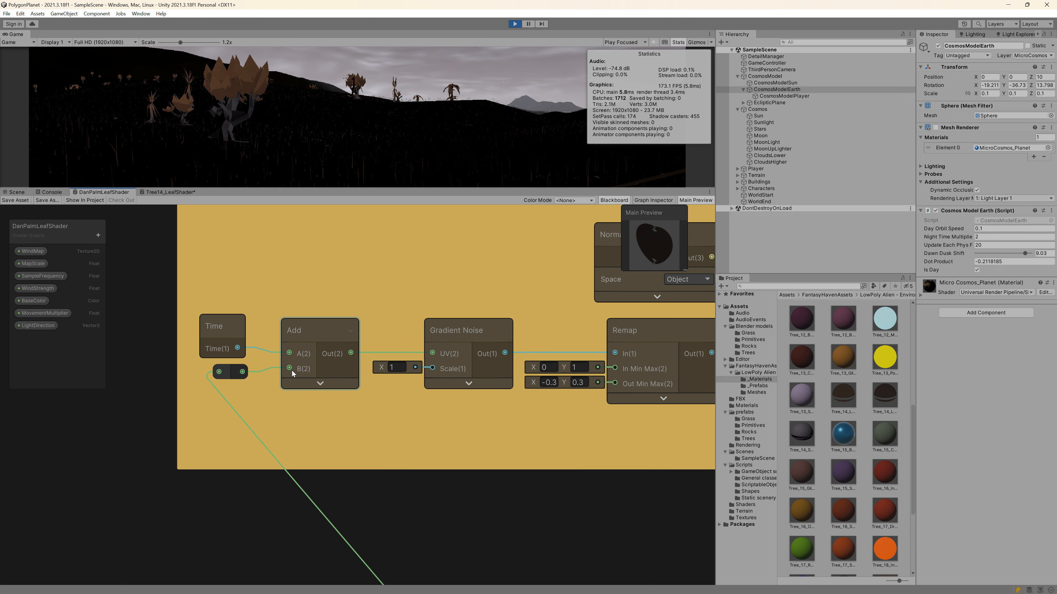
# Check the Gradient Noise preview, collapse it again, and examine the Remap, Multiply, Modulo and Comparison nodes in 'Tip flutter'
pyautogui.click(468, 384)
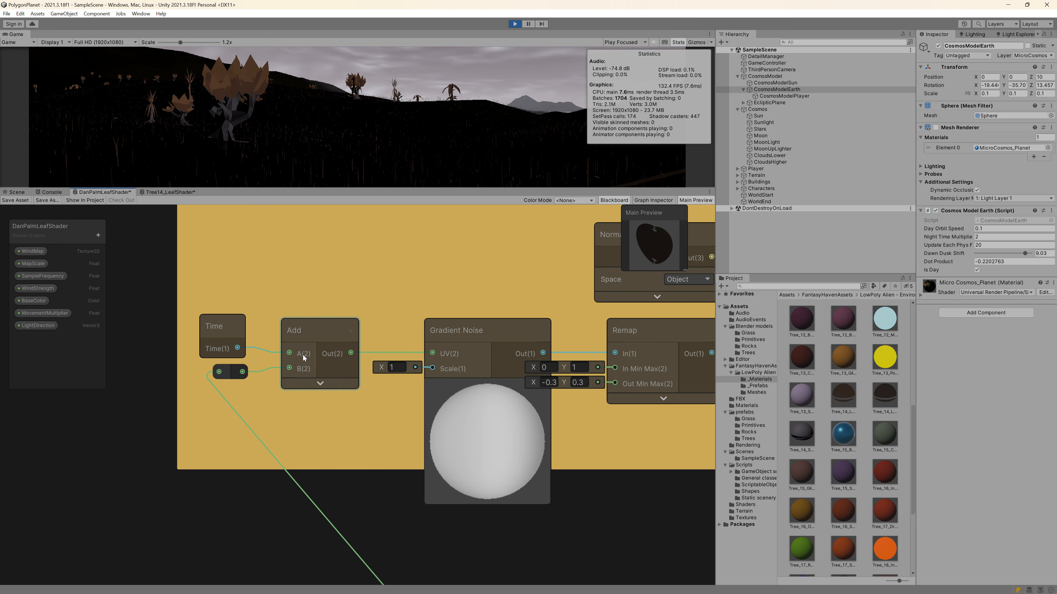
pyautogui.click(489, 387)
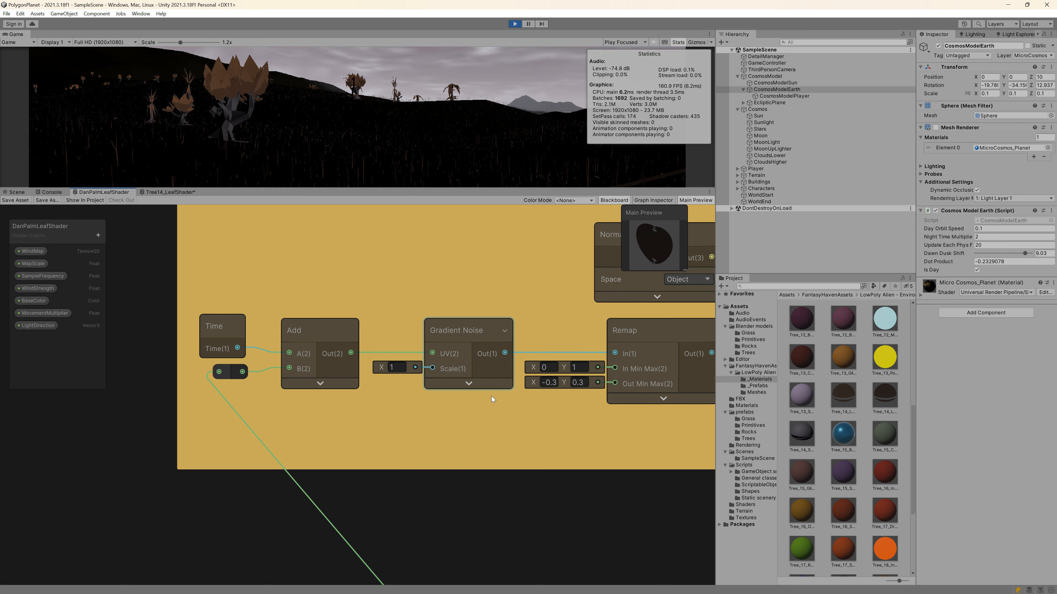
pyautogui.moveTo(524, 510); pyautogui.dragTo(385, 518, button='middle')
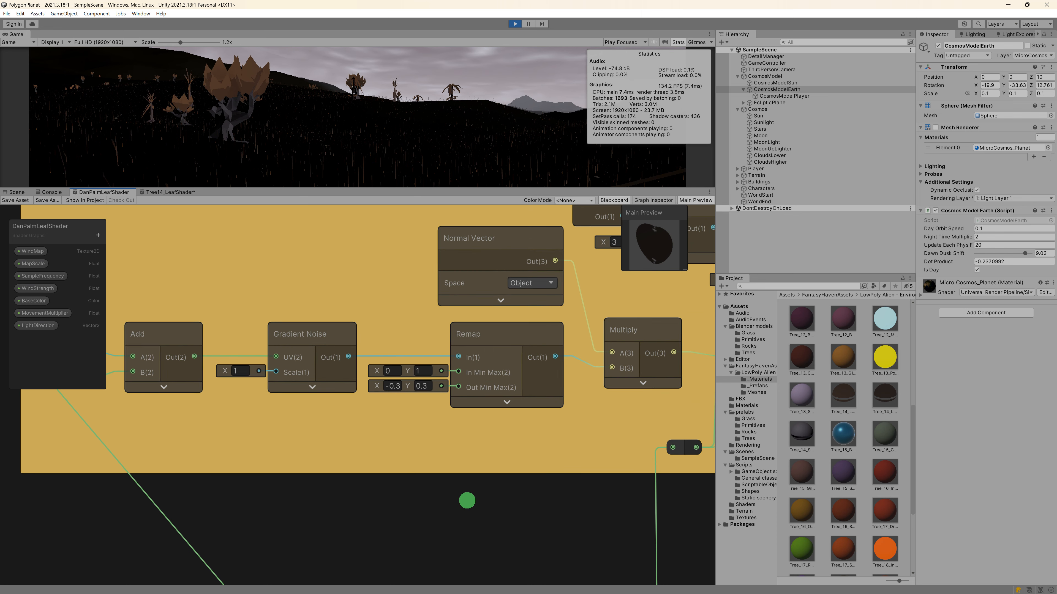
pyautogui.moveTo(465, 500); pyautogui.dragTo(358, 510, button='middle')
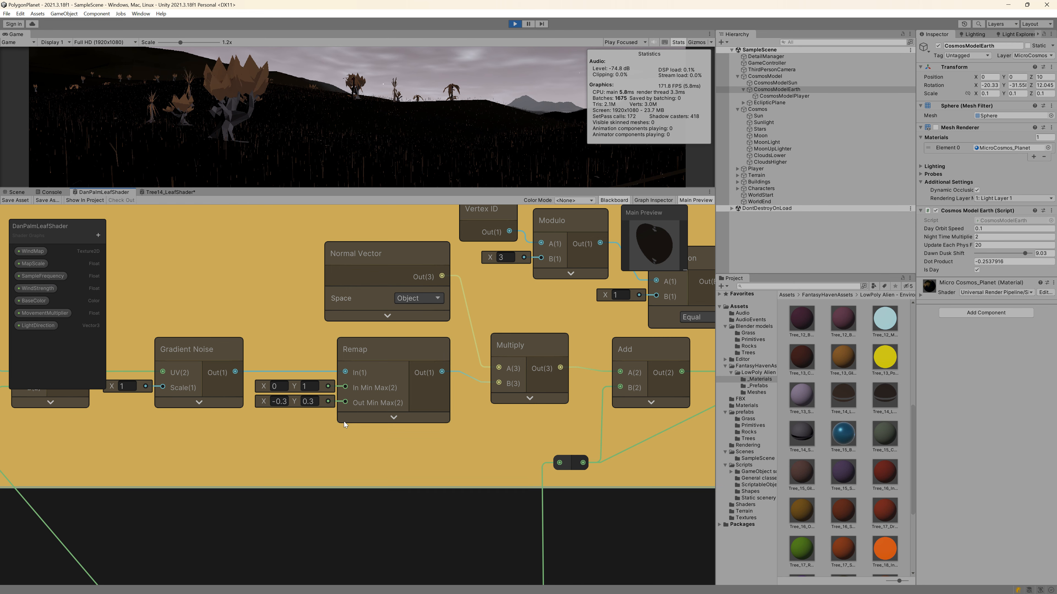
pyautogui.moveTo(409, 510); pyautogui.dragTo(332, 518, button='middle')
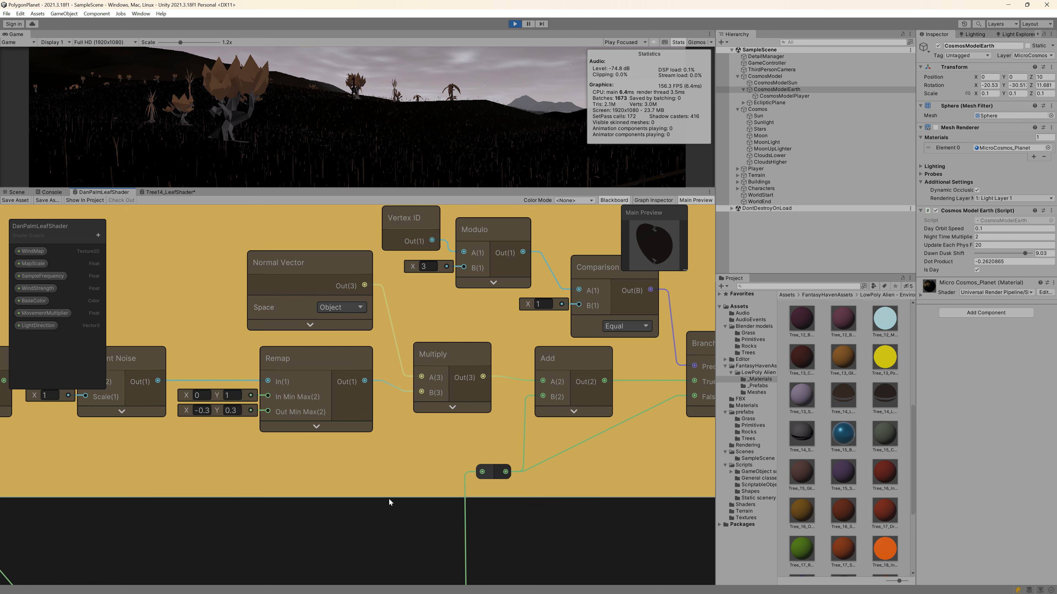
# Examine how the Multiply, Add, Comparison and Branch nodes combine in the 'Tip flutter' group
pyautogui.moveTo(404, 518); pyautogui.dragTo(344, 526, button='middle')
pyautogui.click(268, 309)
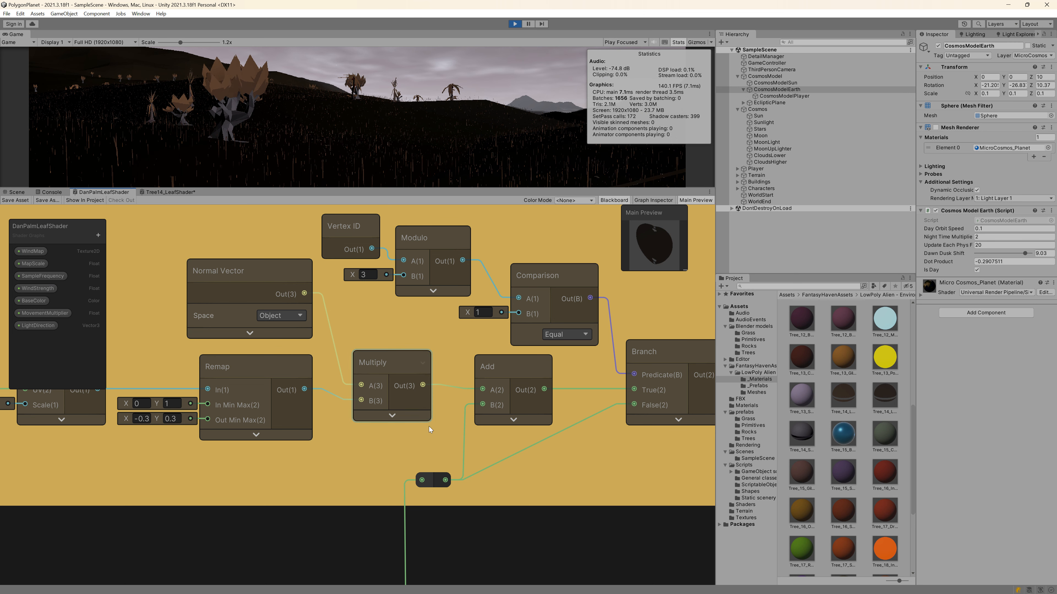
pyautogui.moveTo(559, 515); pyautogui.dragTo(451, 525, button='middle')
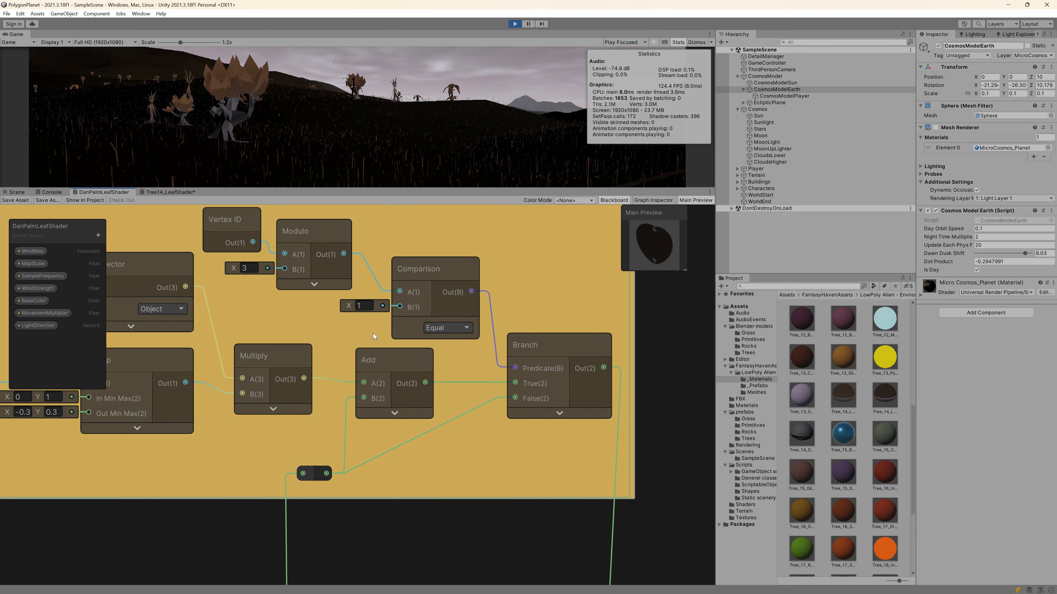
pyautogui.moveTo(351, 520); pyautogui.dragTo(372, 550, button='middle')
pyautogui.scroll(-2, 395, 472)
pyautogui.scroll(3, 345, 392)
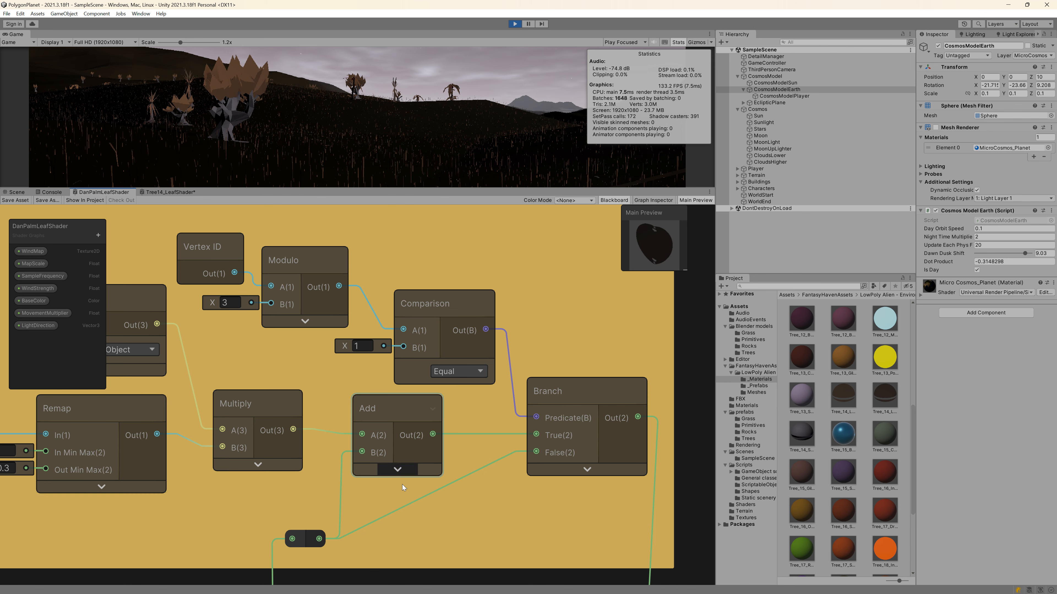
pyautogui.scroll(-1, 399, 502)
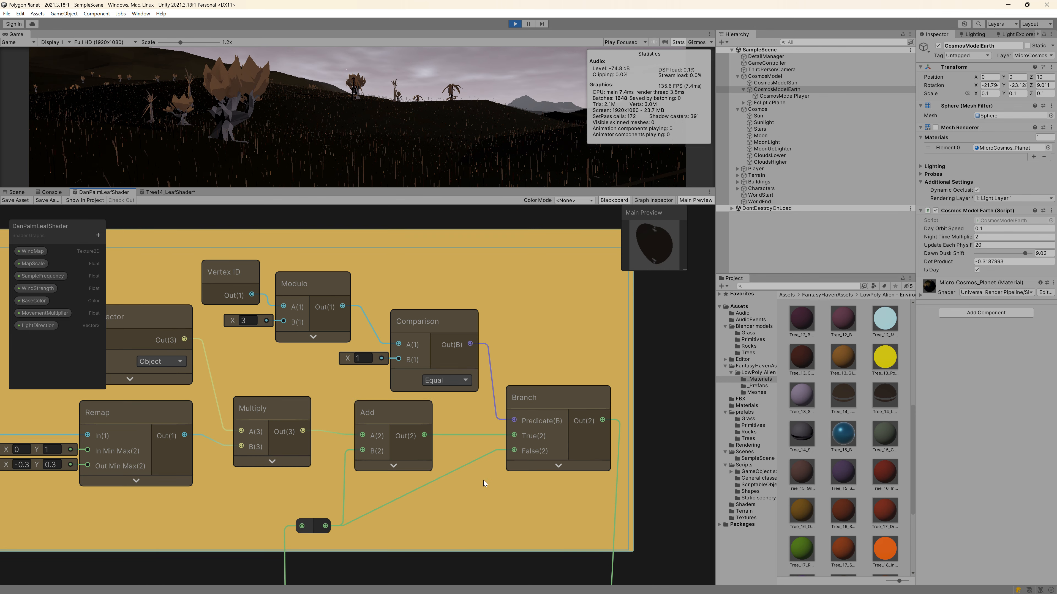
pyautogui.scroll(-2, 483, 481)
pyautogui.moveTo(638, 449); pyautogui.dragTo(585, 475, button='middle')
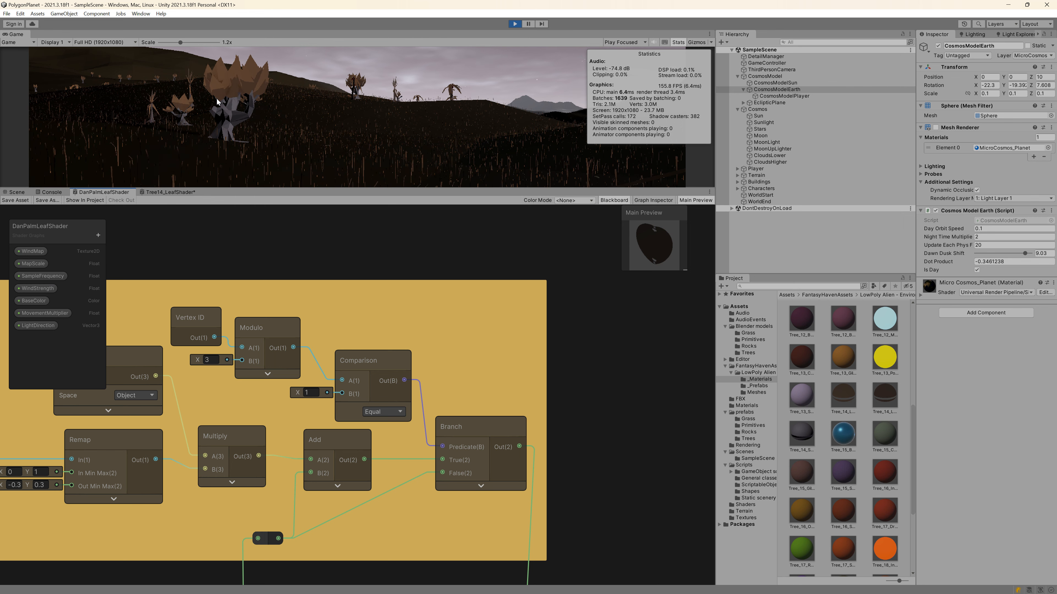
# View the palm's leaves in the running game and trace the 'Tip flutter' redirect input back to SampleWindMap in 'Added leaf motion'
pyautogui.click(367, 155)
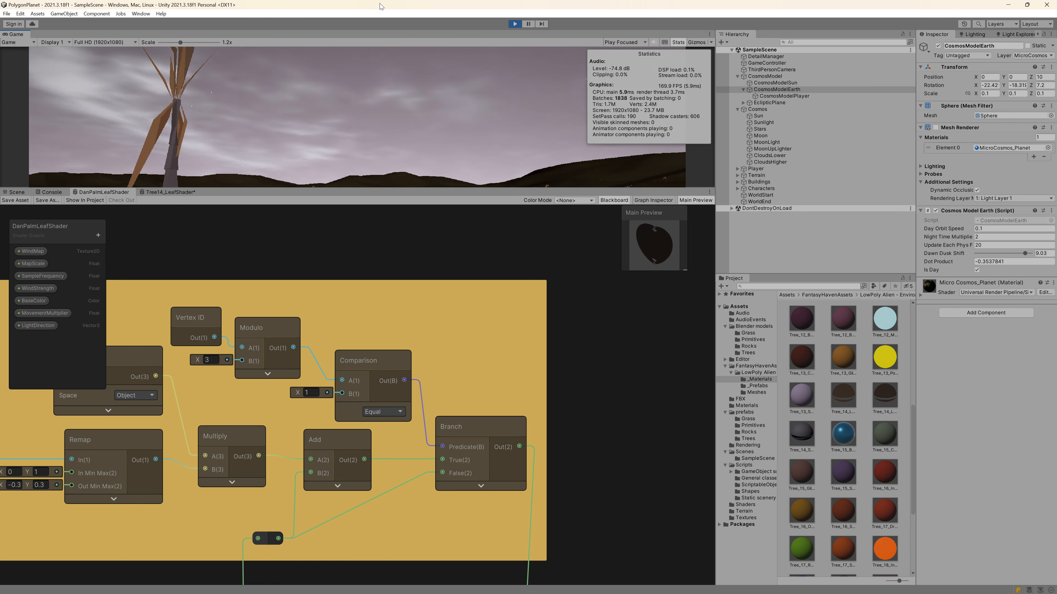
pyautogui.click(365, 21)
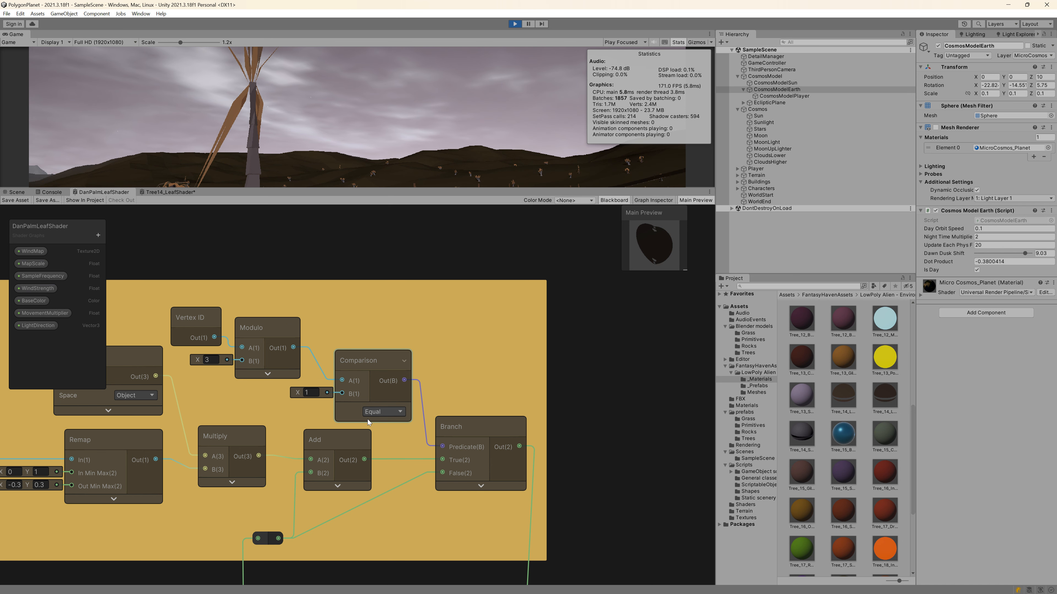
pyautogui.scroll(-2, 511, 500)
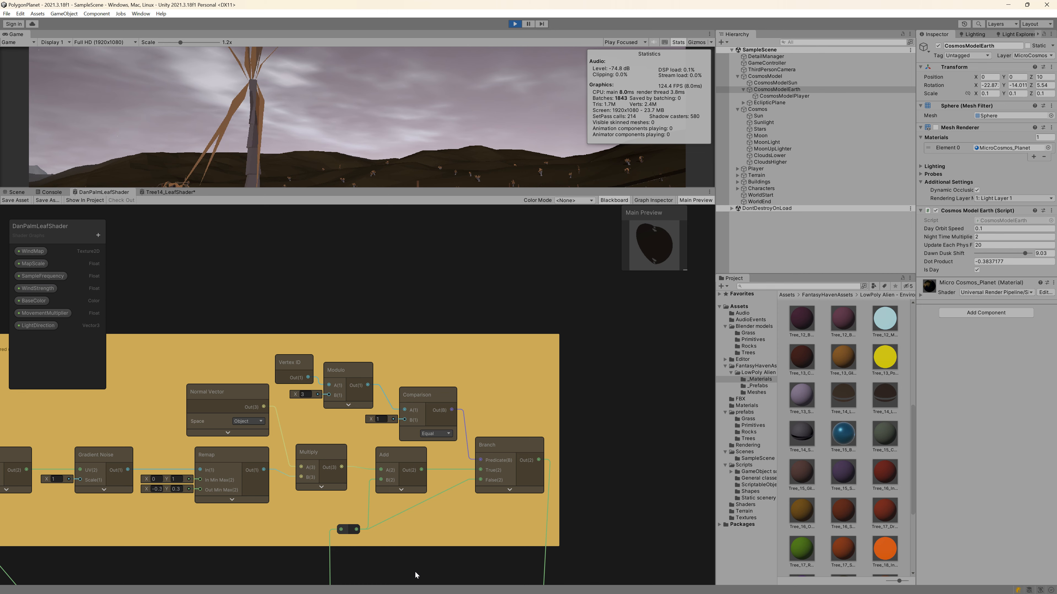
pyautogui.moveTo(415, 572); pyautogui.dragTo(456, 348, button='middle')
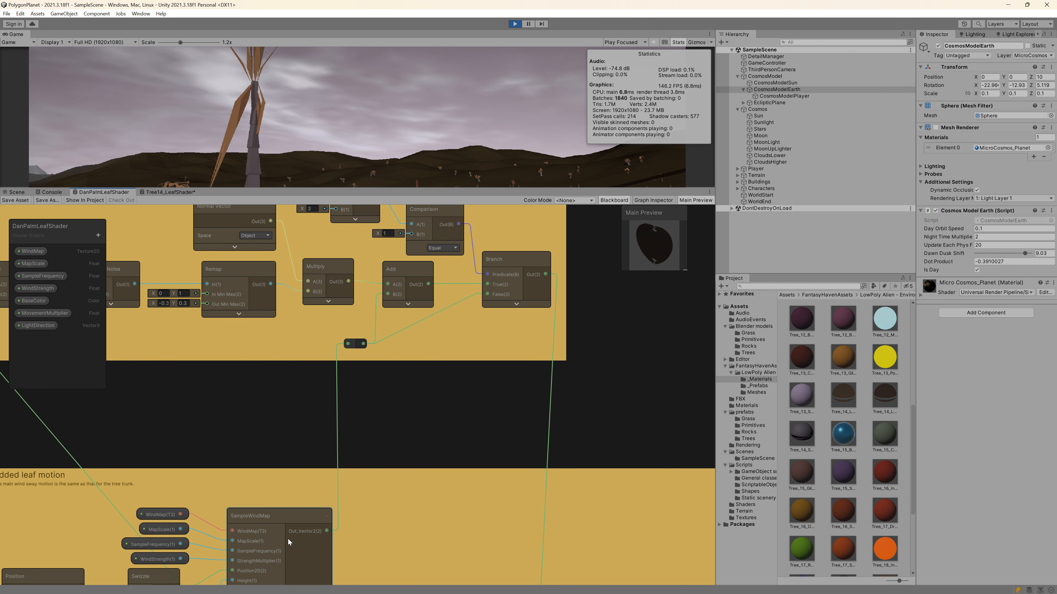
pyautogui.moveTo(597, 321); pyautogui.dragTo(570, 488, button='middle')
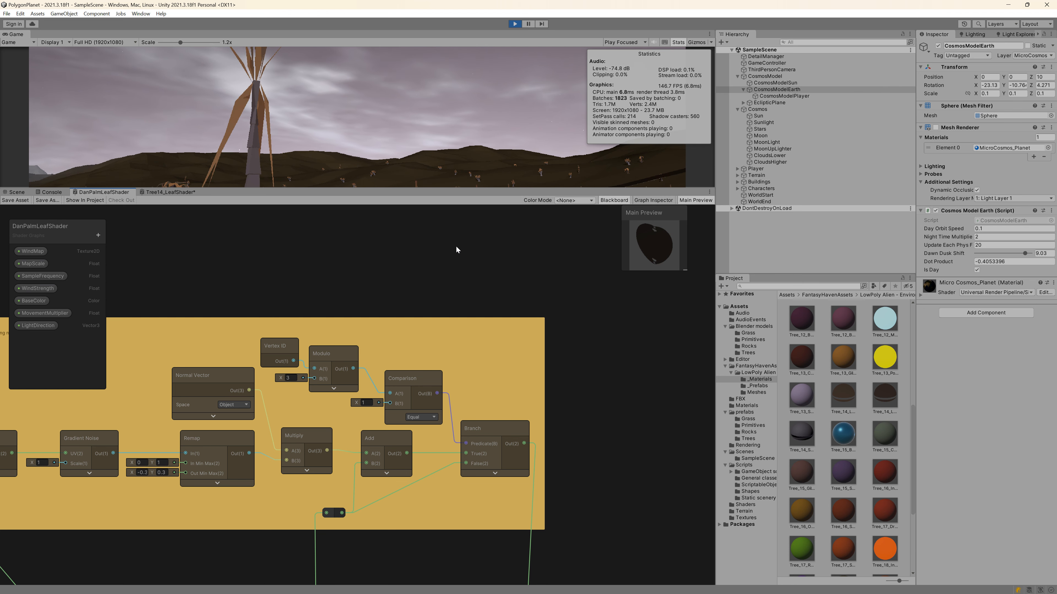
# Examine the Vertex ID, Modulo and Comparison nodes that drive the Branch predicate in 'Tip flutter'
pyautogui.scroll(4, 585, 373)
pyautogui.scroll(-2, 585, 373)
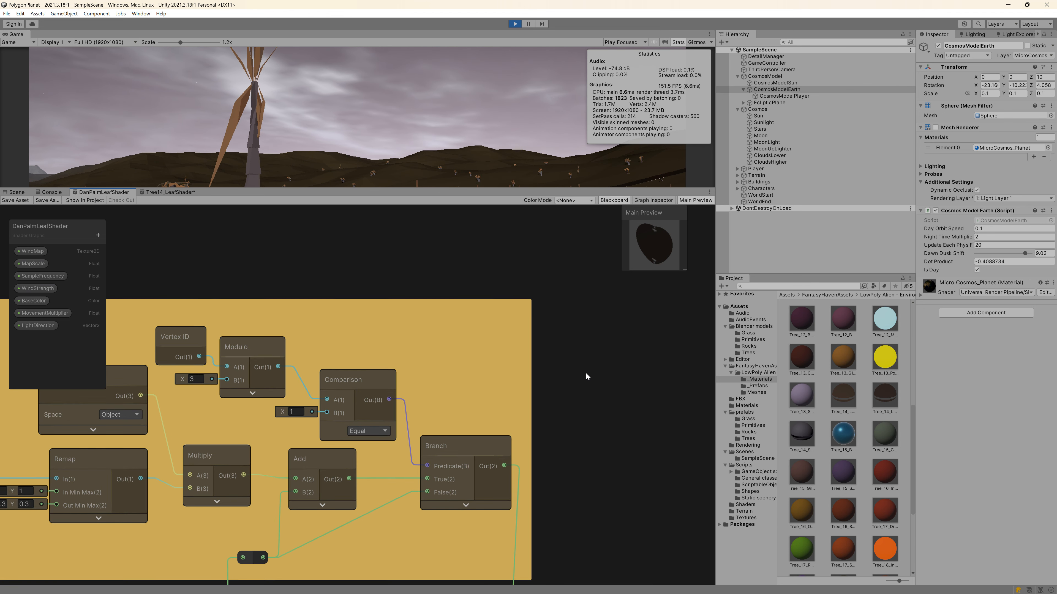
pyautogui.moveTo(586, 374); pyautogui.dragTo(632, 376, button='middle')
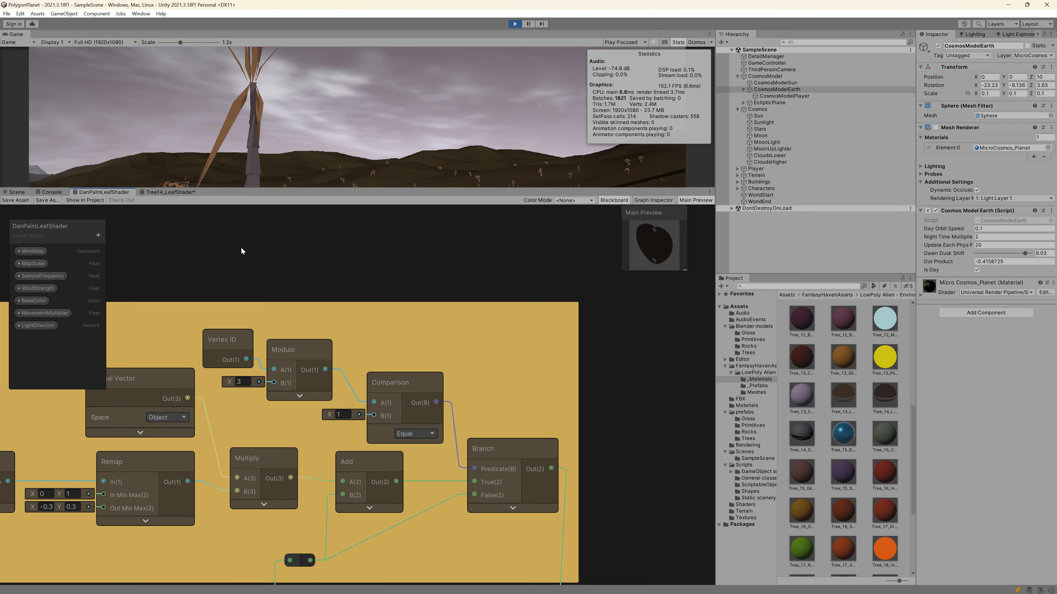
pyautogui.scroll(1, 242, 278)
pyautogui.scroll(-1, 286, 291)
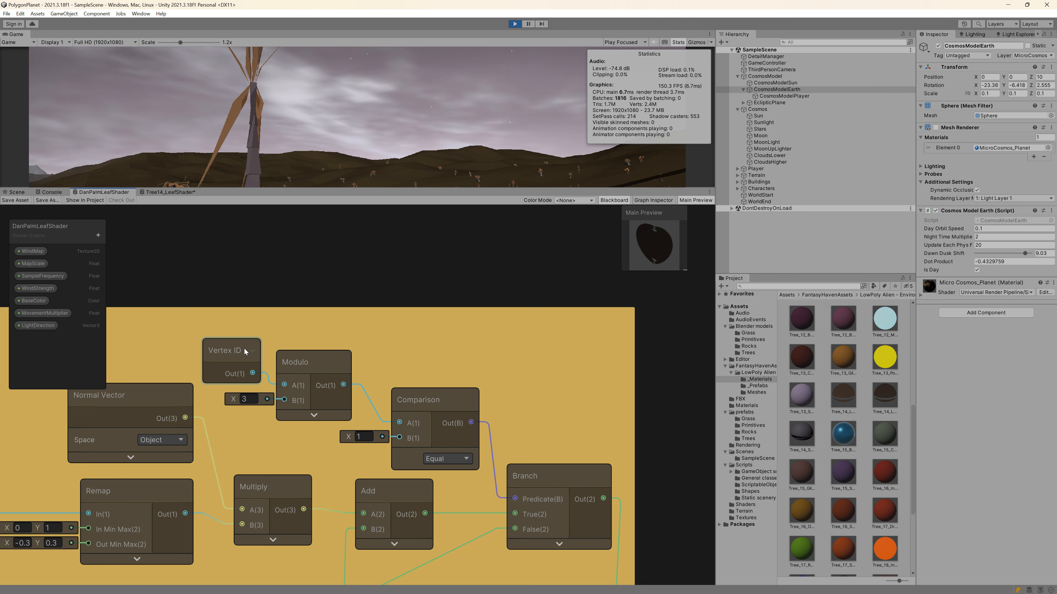
pyautogui.moveTo(272, 290); pyautogui.dragTo(287, 274, button='middle')
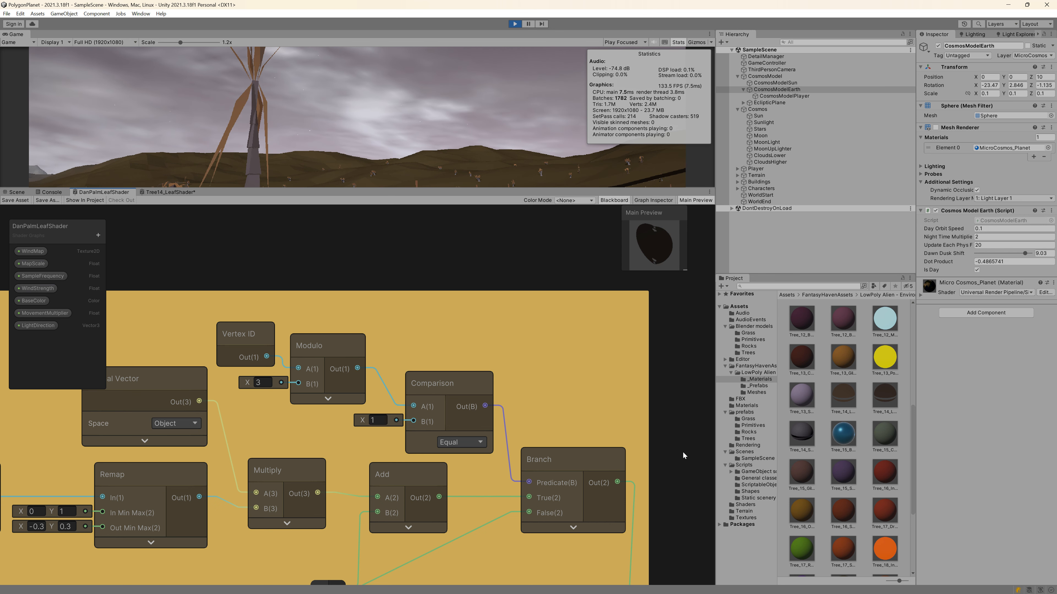
# Trace the Branch output from 'Tip flutter' through 'Added leaf motion' to the nodes ahead of the Vertex block
pyautogui.moveTo(684, 455); pyautogui.dragTo(550, 377, button='middle')
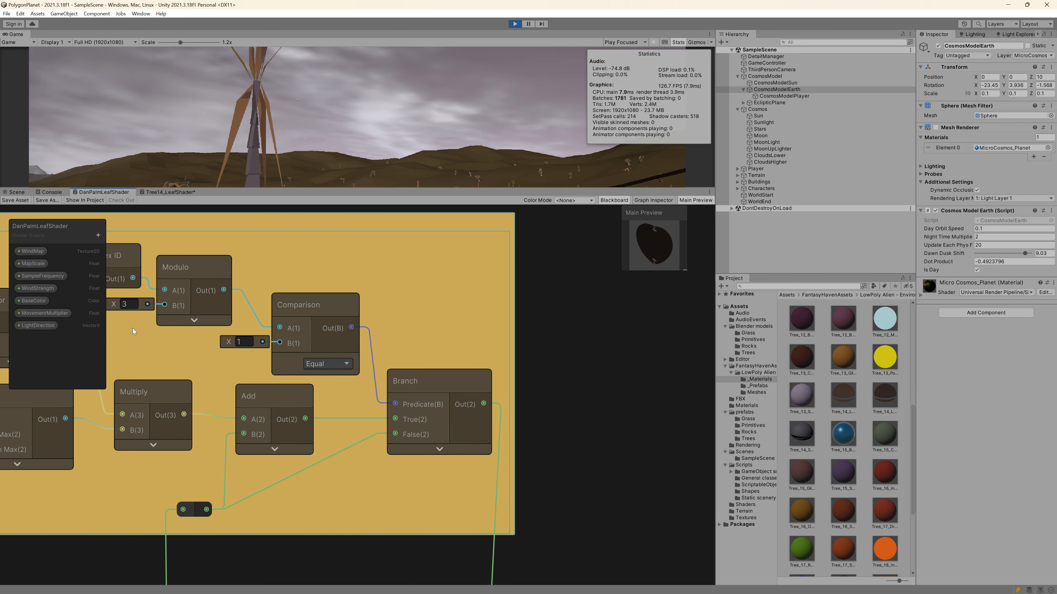
pyautogui.moveTo(610, 460); pyautogui.dragTo(556, 323, button='middle')
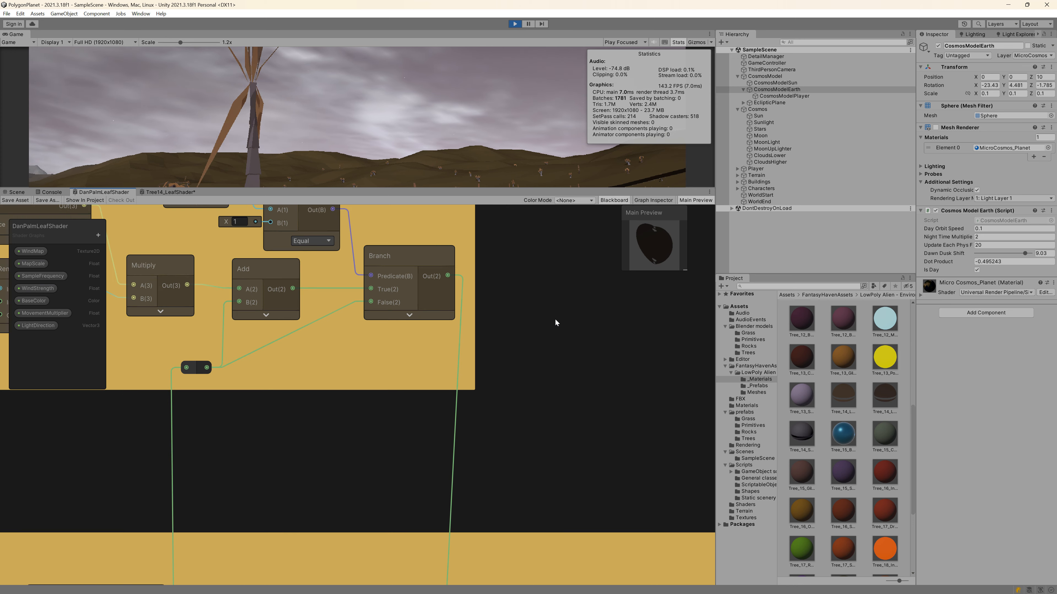
pyautogui.scroll(-10, 555, 323)
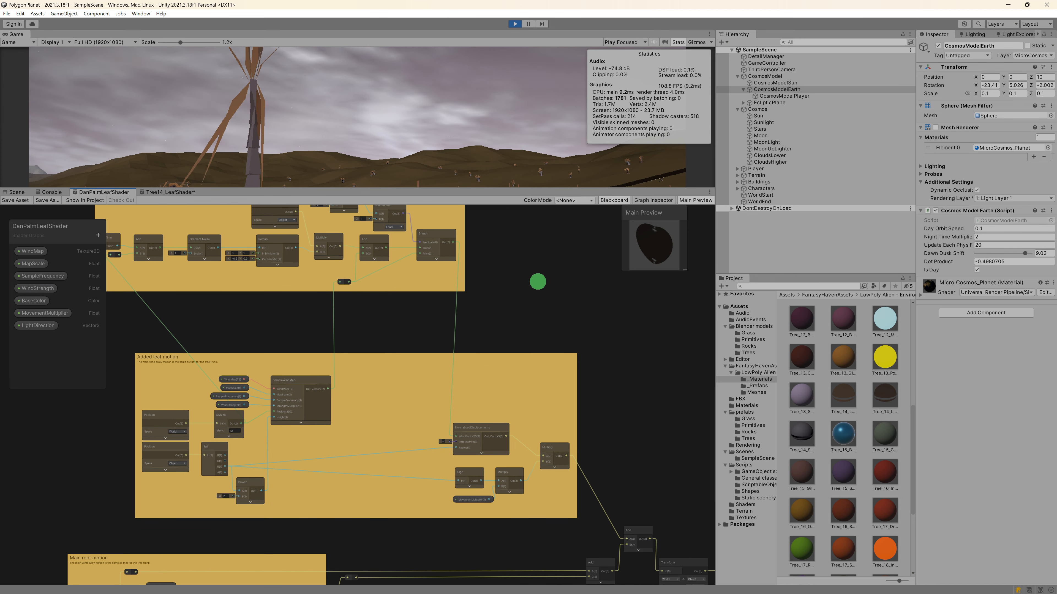
pyautogui.moveTo(516, 309); pyautogui.dragTo(474, 260, button='middle')
pyautogui.moveTo(592, 368)
pyautogui.mouseDown(button='middle')
pyautogui.moveTo(468, 254)
pyautogui.moveTo(486, 317)
pyautogui.mouseUp(button='middle')
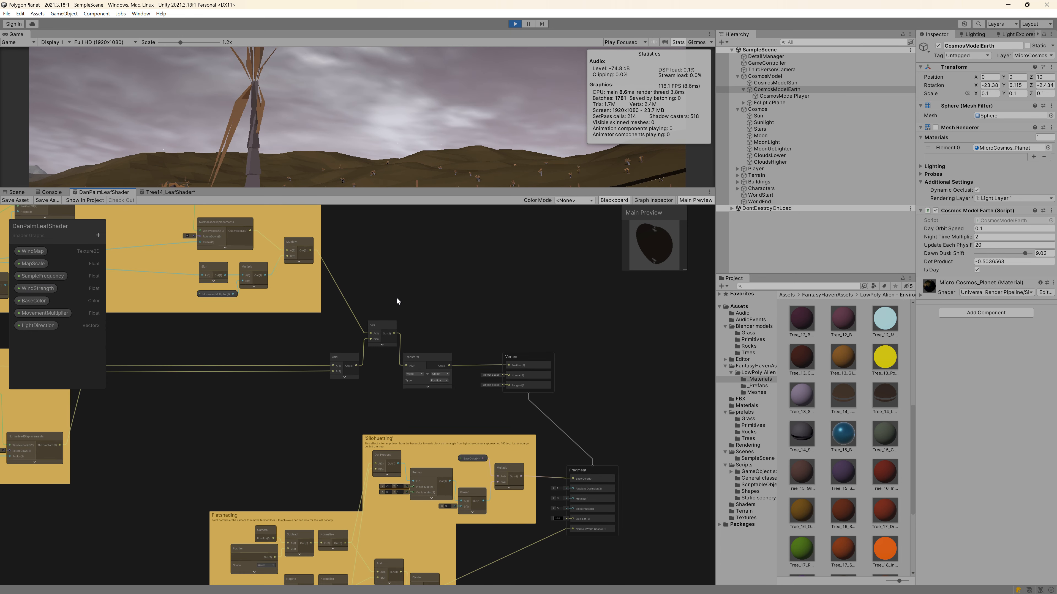
# Examine the two Add nodes and the World-to-Object Transform node feeding the Vertex Position input
pyautogui.scroll(4, 396, 297)
pyautogui.moveTo(400, 302); pyautogui.dragTo(465, 300, button='middle')
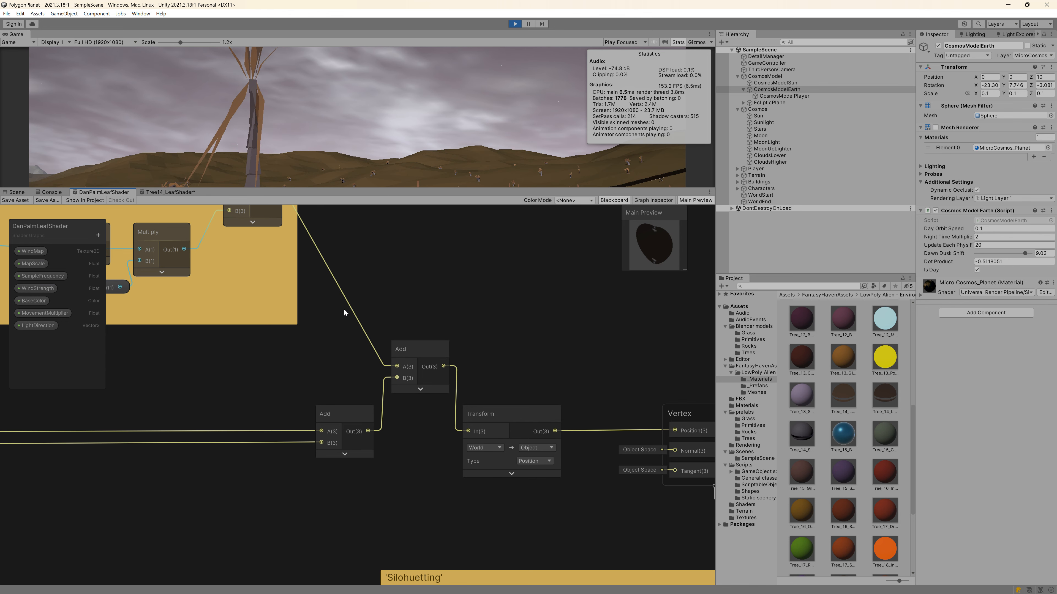
pyautogui.moveTo(412, 295); pyautogui.dragTo(377, 425, button='middle')
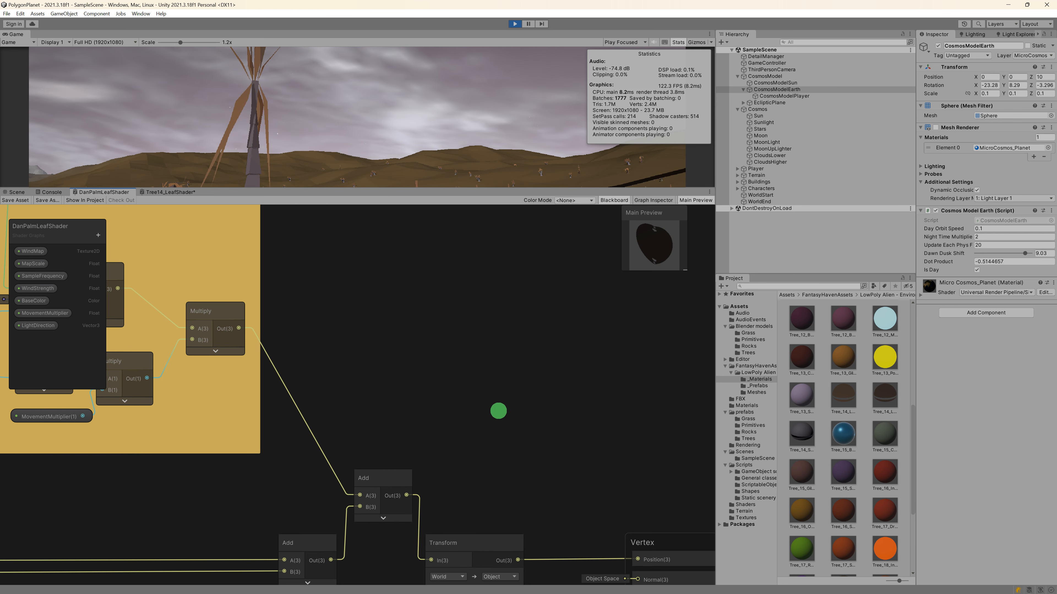
pyautogui.moveTo(497, 410); pyautogui.dragTo(456, 314, button='middle')
pyautogui.moveTo(529, 550); pyautogui.dragTo(377, 462, button='middle')
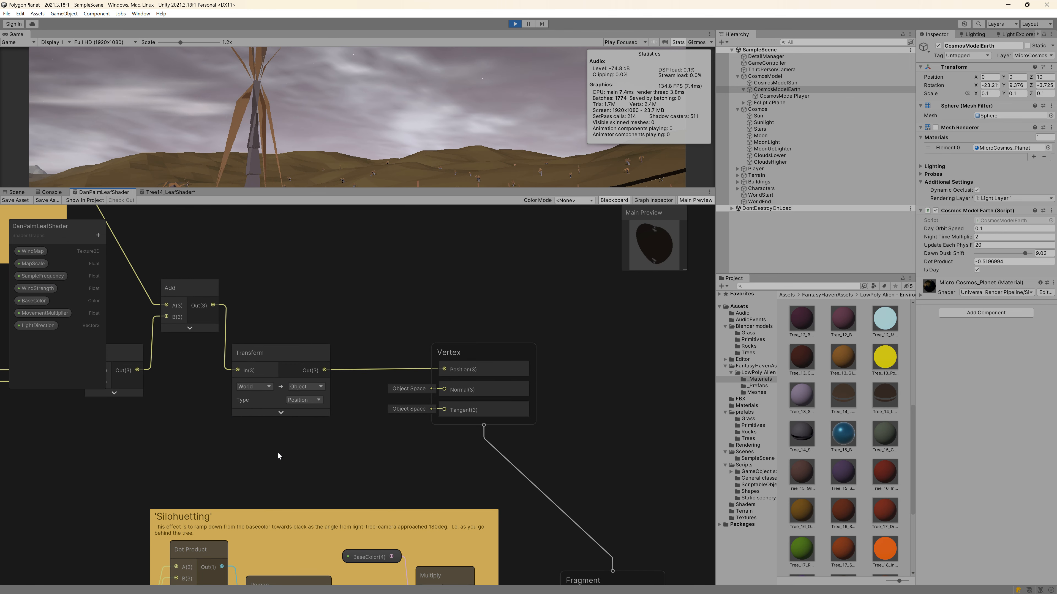
pyautogui.click(275, 371)
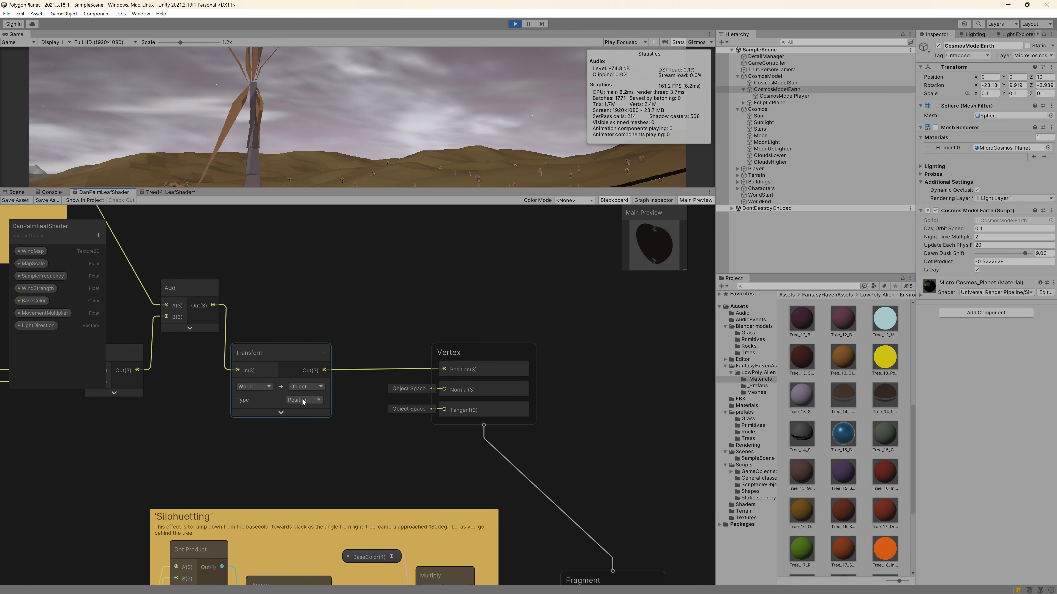
pyautogui.moveTo(442, 441); pyautogui.dragTo(457, 402, button='middle')
# Switch to the Tree14_LeafShader graph and save the shader asset
pyautogui.scroll(-6, 457, 403)
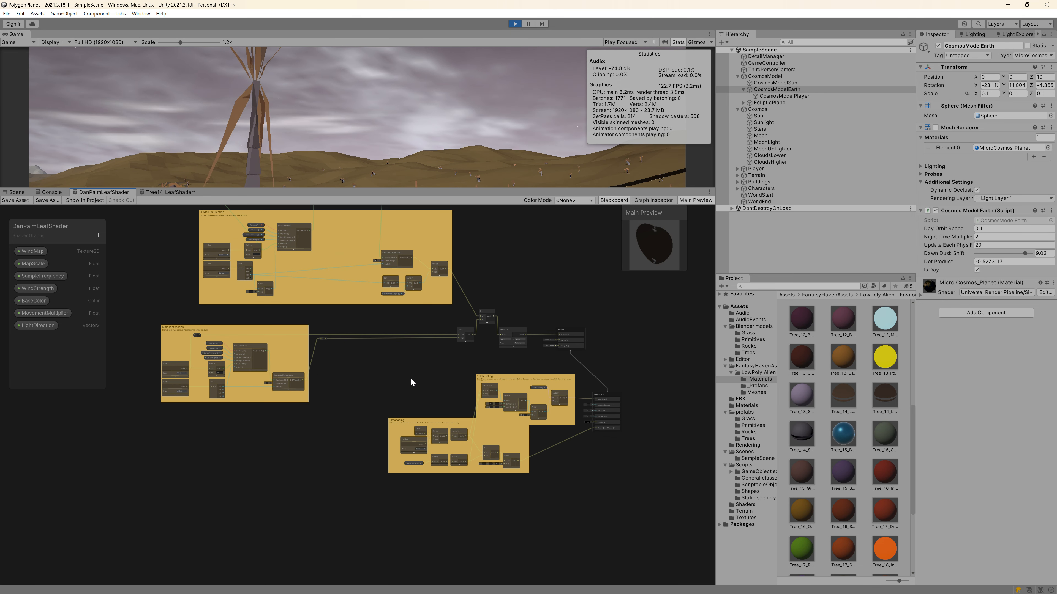
pyautogui.moveTo(411, 382); pyautogui.dragTo(417, 487, button='middle')
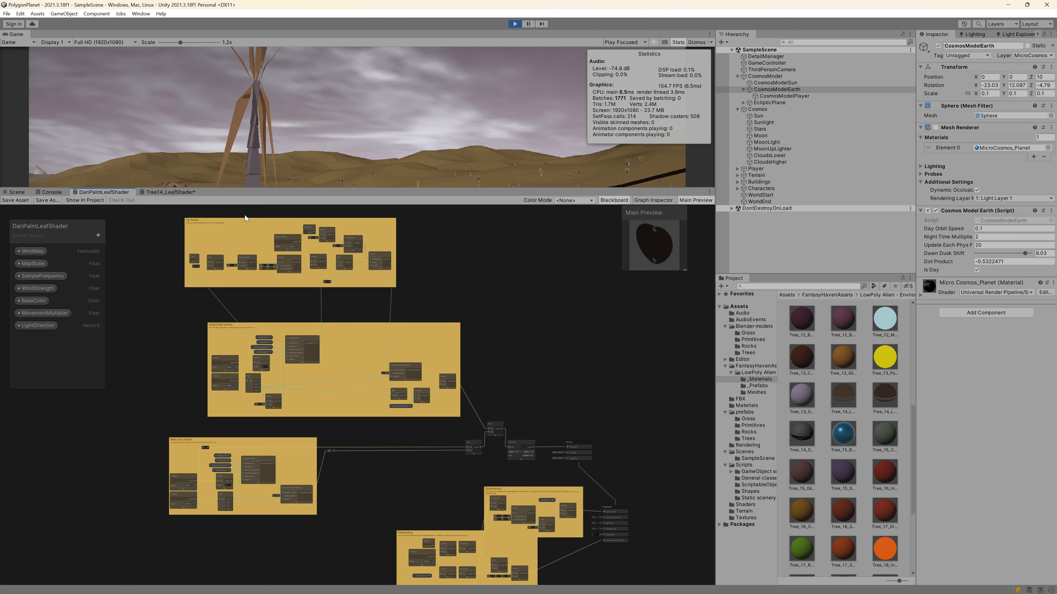
pyautogui.click(158, 193)
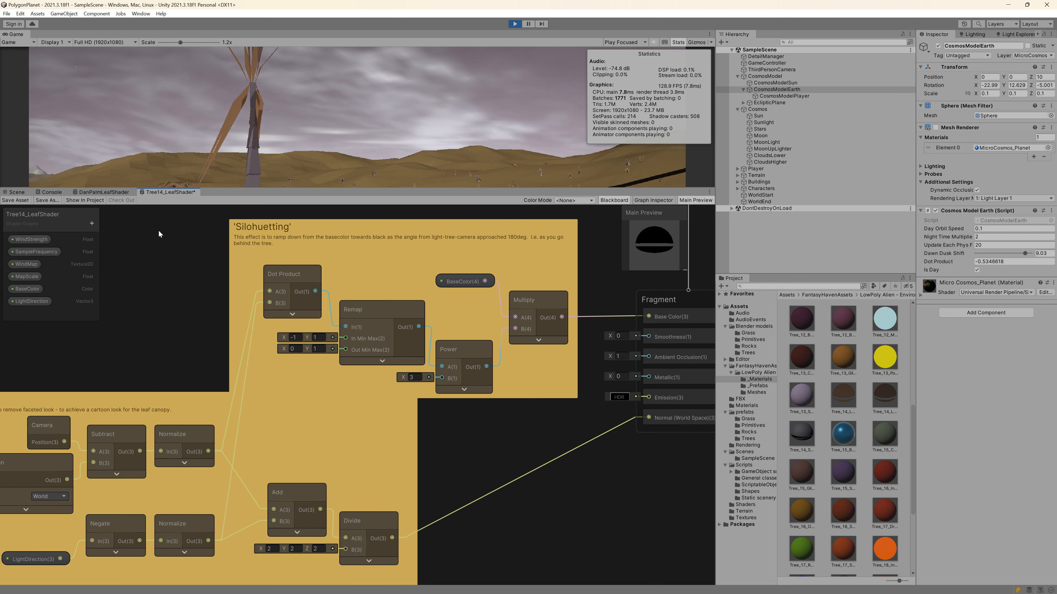
pyautogui.click(13, 199)
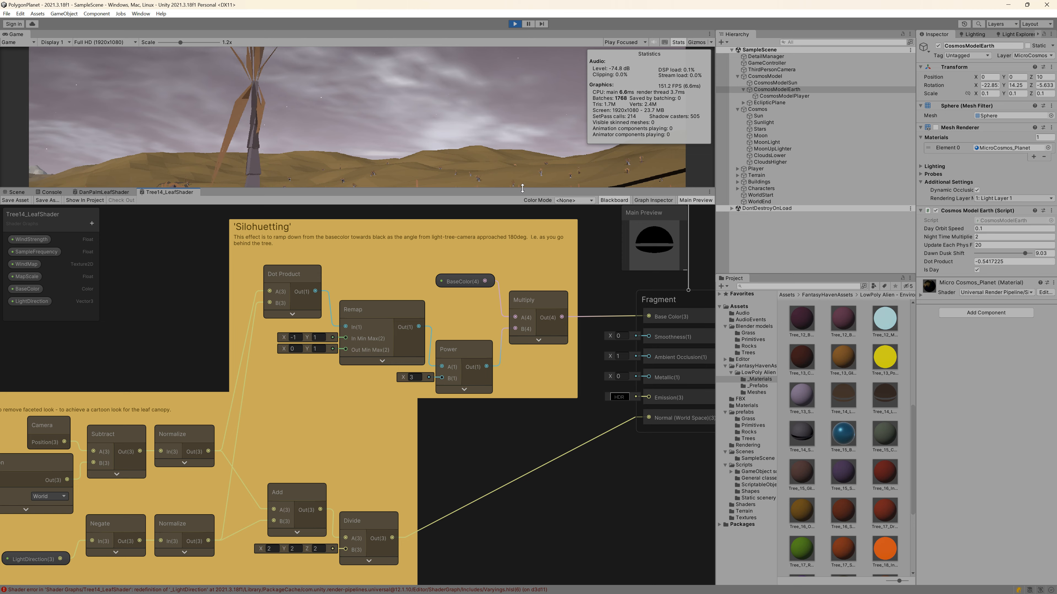
# Enlarge the Game view and walk through the running scene to inspect the palm trees' leaves
pyautogui.moveTo(522, 189); pyautogui.dragTo(531, 447)
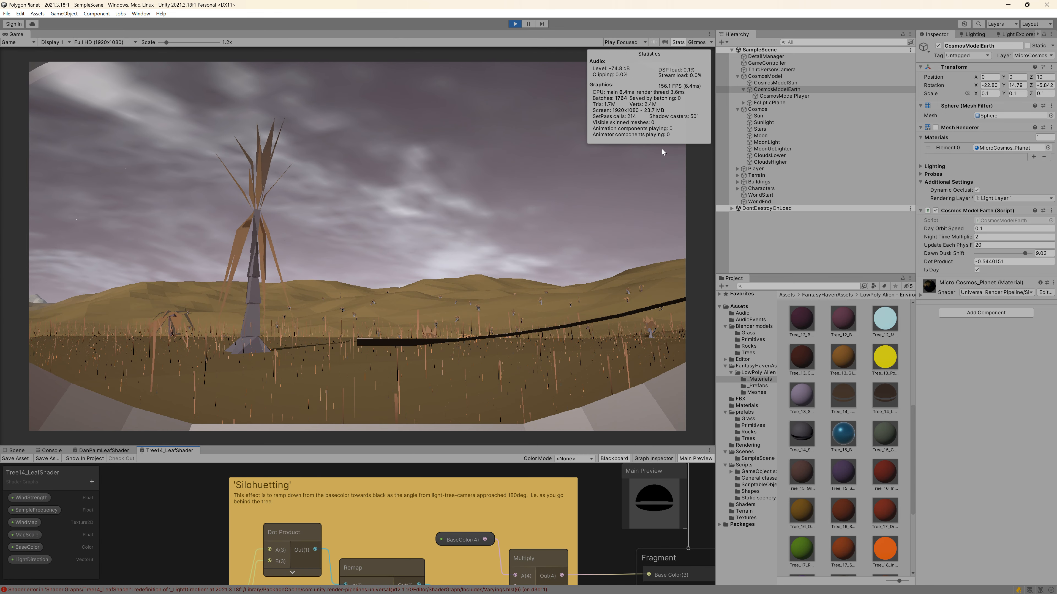
pyautogui.click(377, 310)
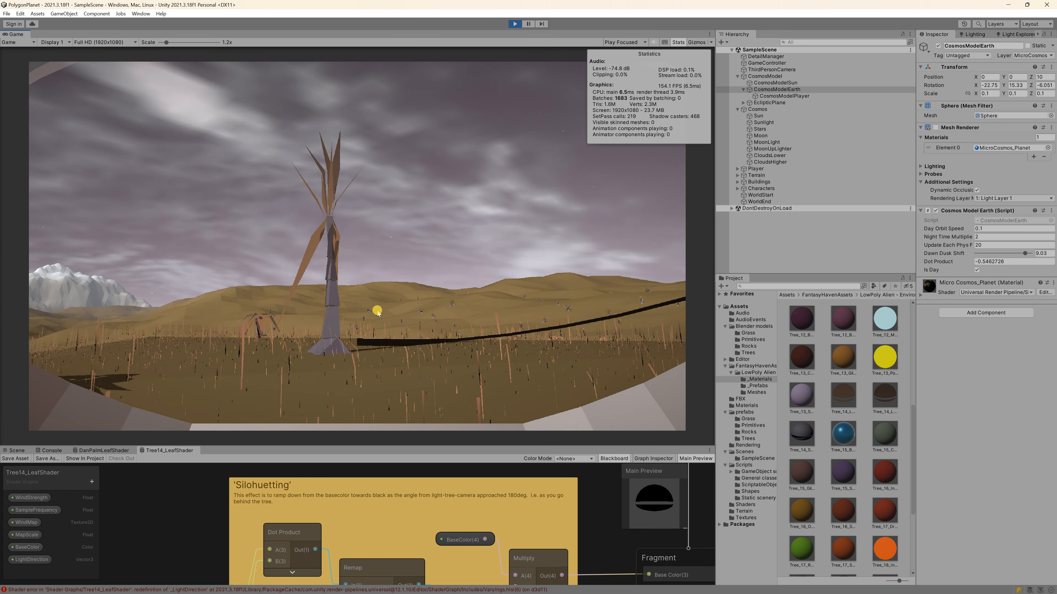
pyautogui.press('w')
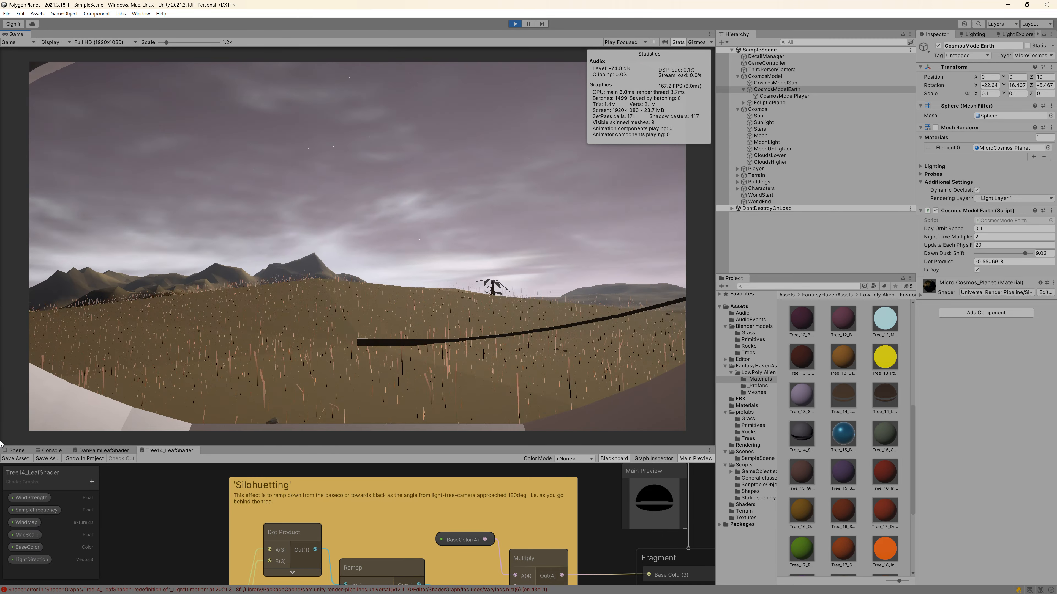
pyautogui.press('w')
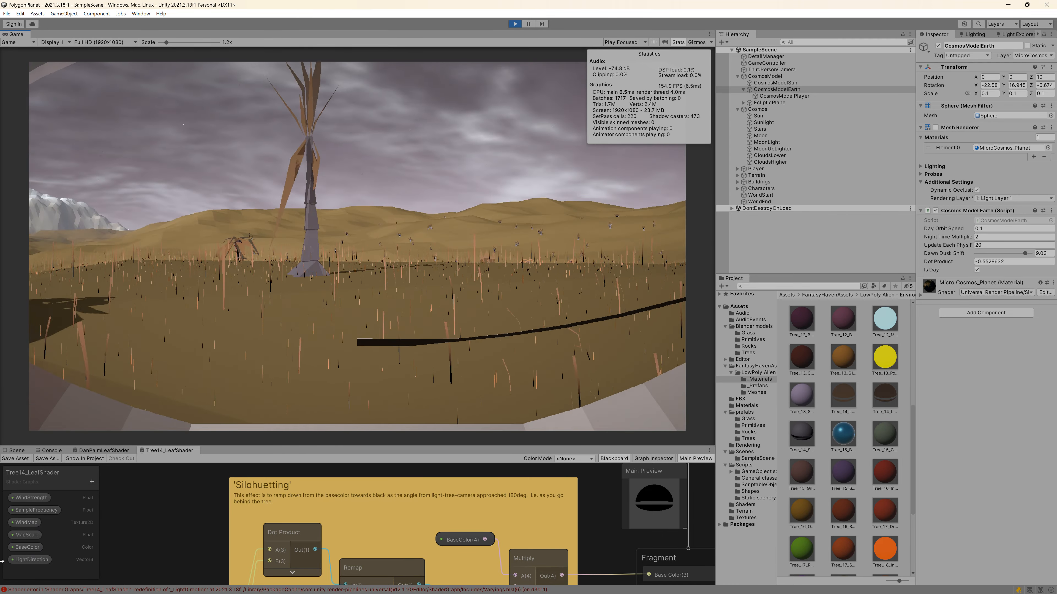
pyautogui.click(9, 442)
pyautogui.click(270, 452)
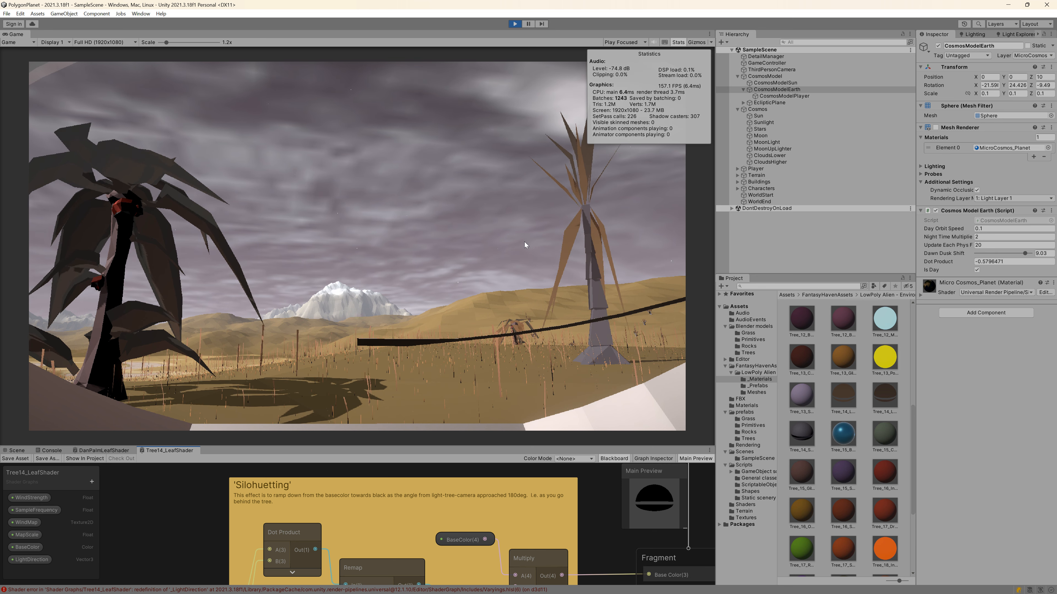
# Switch to Blender and open the recent file Tree_Type14a_LODHigh.blend
pyautogui.moveTo(223, 590)
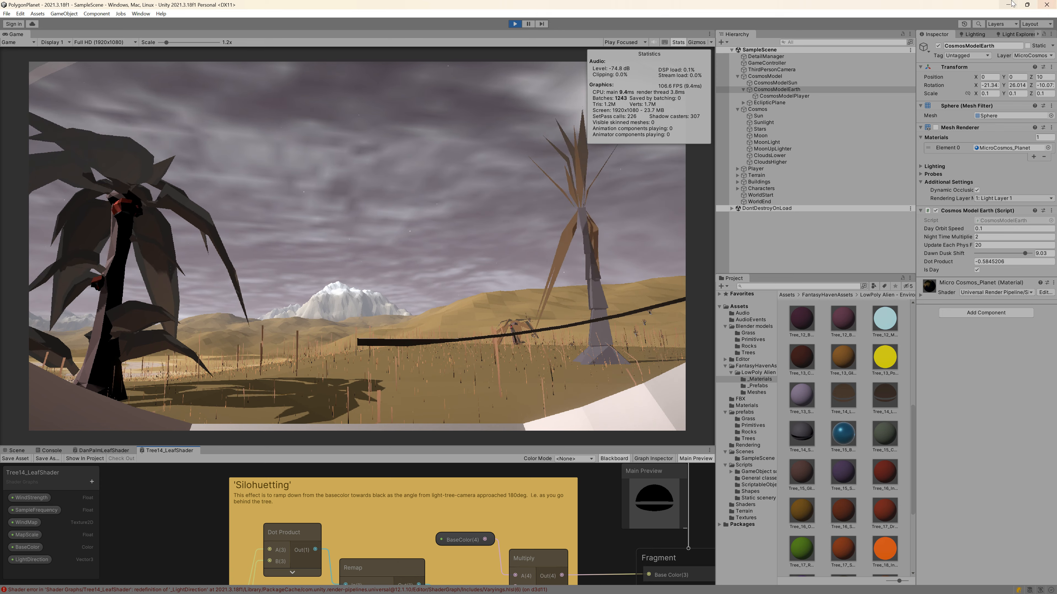
pyautogui.press('super+d')
pyautogui.click(131, 586)
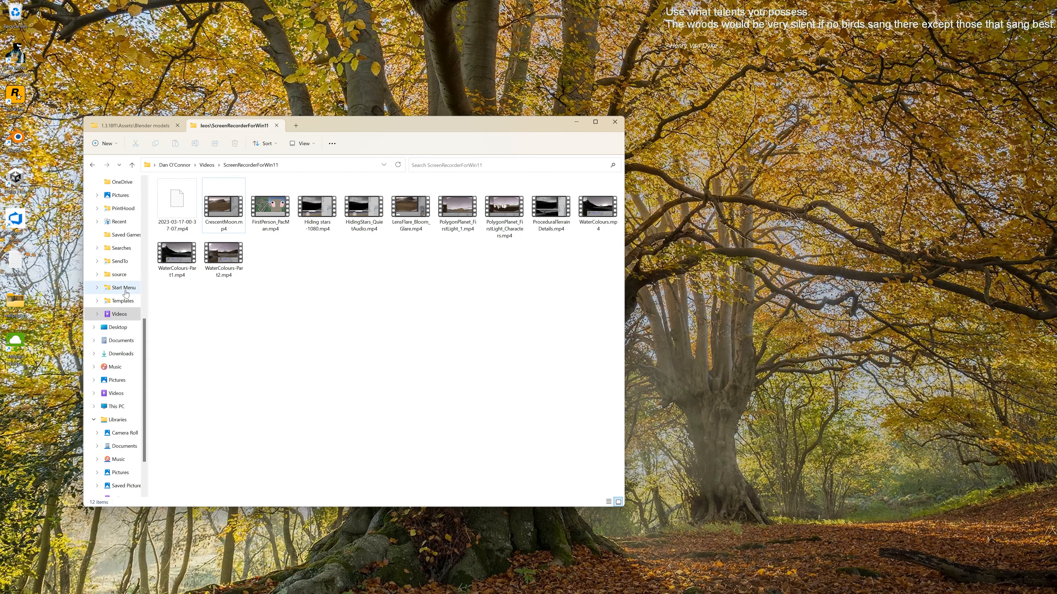
pyautogui.scroll(4, 113, 333)
pyautogui.doubleClick(22, 151)
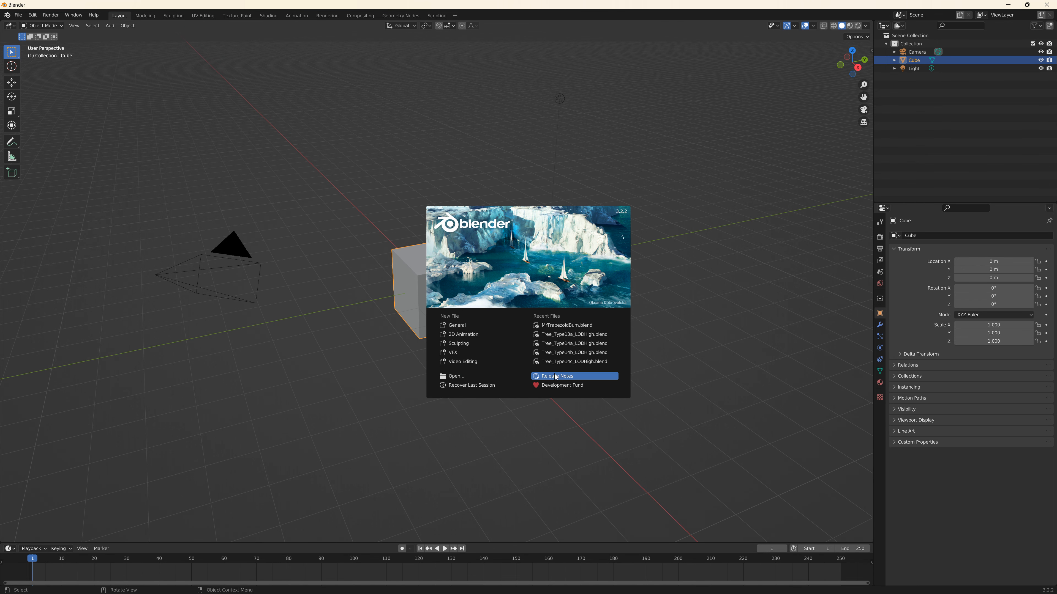
pyautogui.click(577, 343)
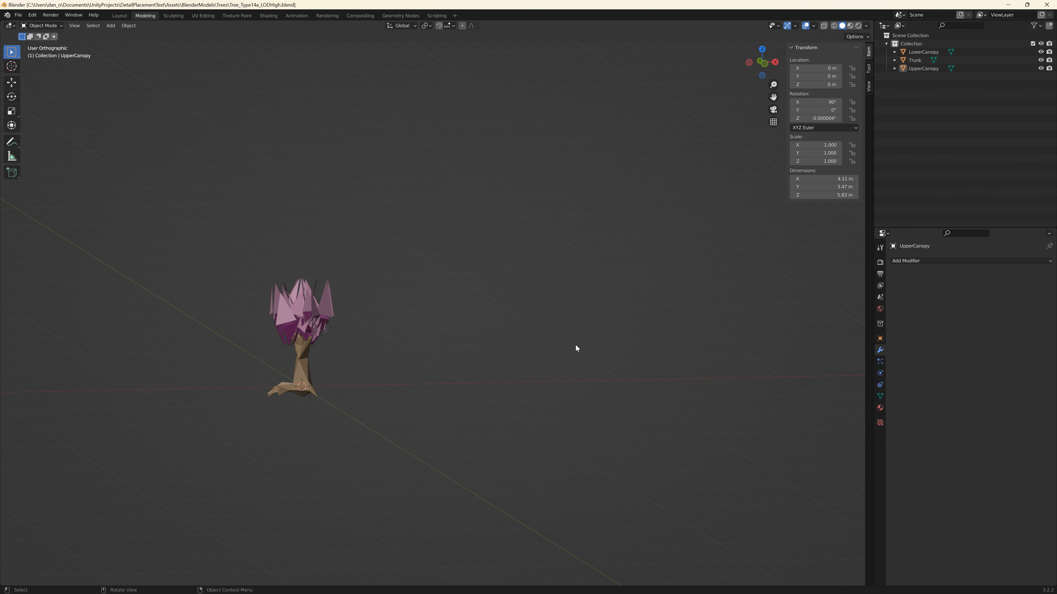
# Open the recent files Tree_Type13a_LODHigh.blend and Tree_Type14.blend in turn to look at their tree models
pyautogui.click(18, 16)
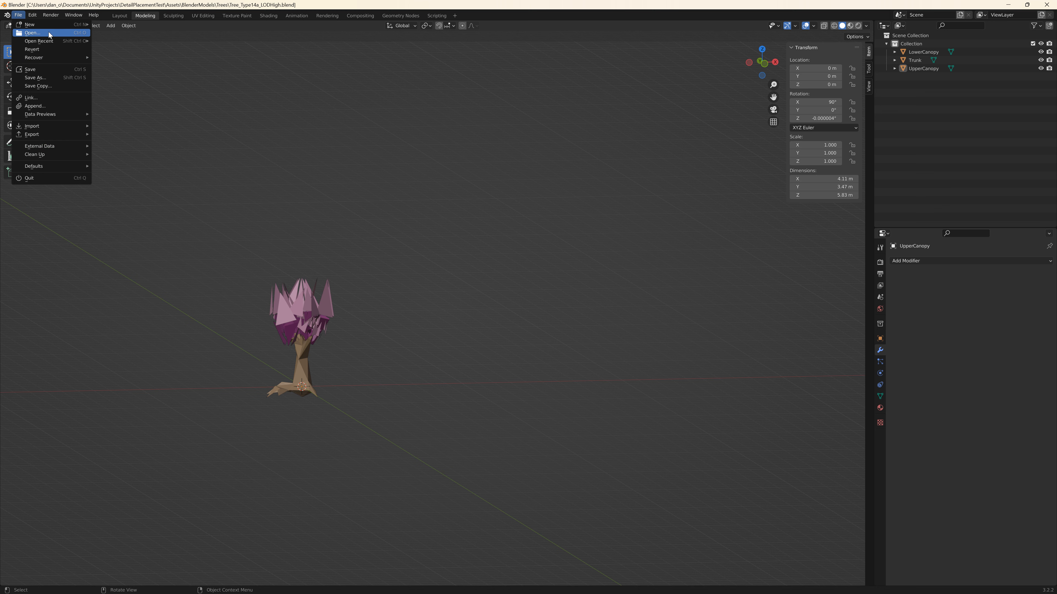
pyautogui.moveTo(49, 42)
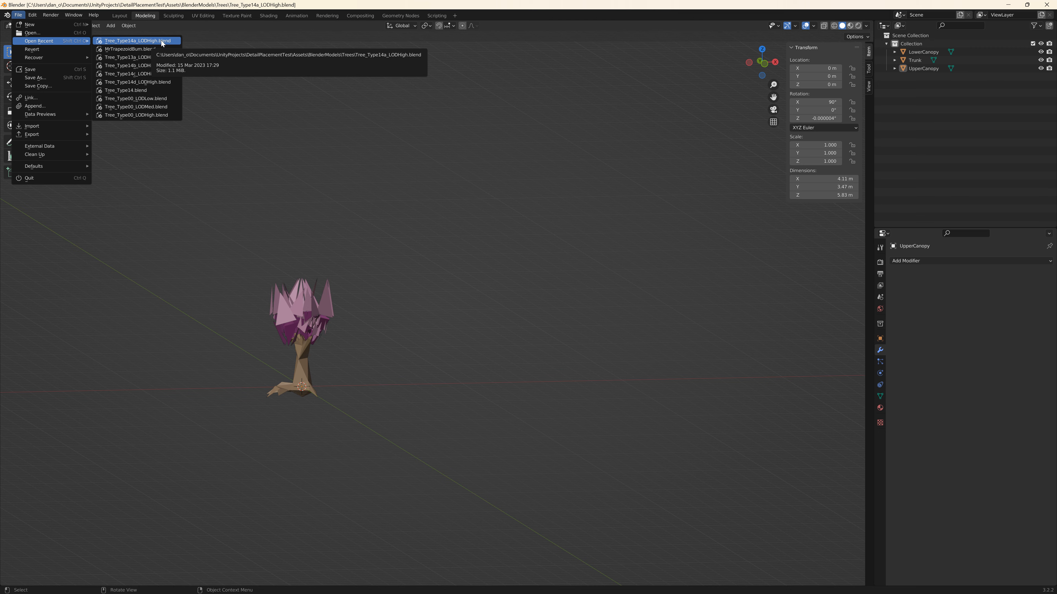
pyautogui.click(158, 59)
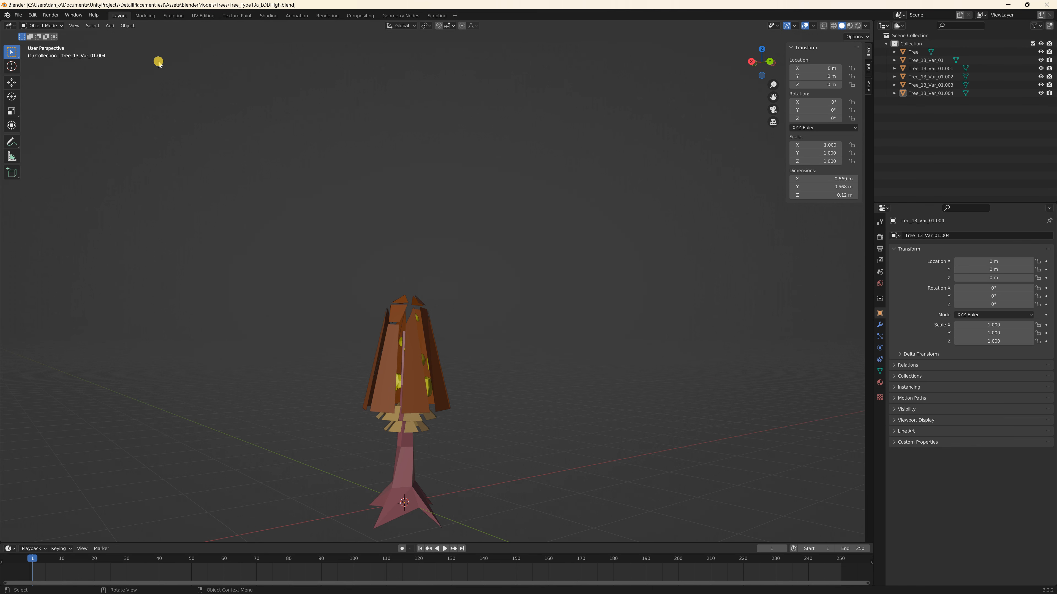
pyautogui.click(18, 15)
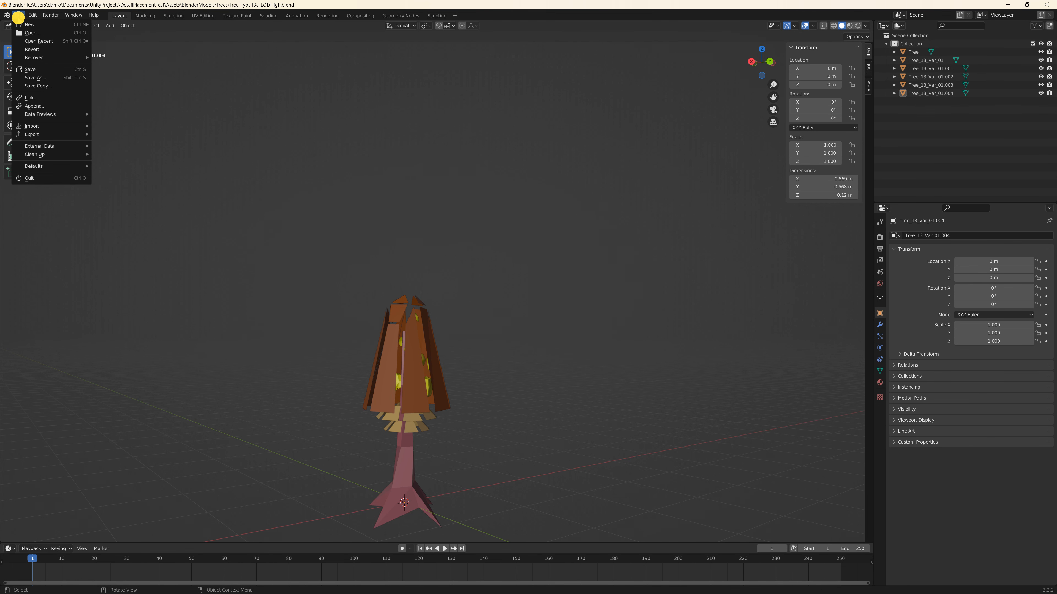
pyautogui.moveTo(66, 41)
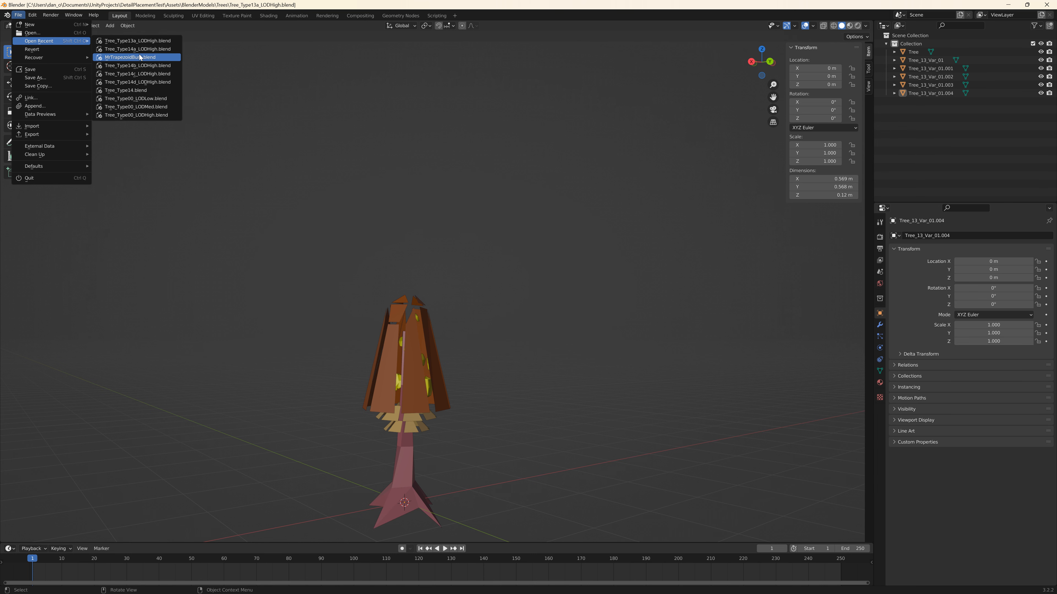
pyautogui.click(159, 93)
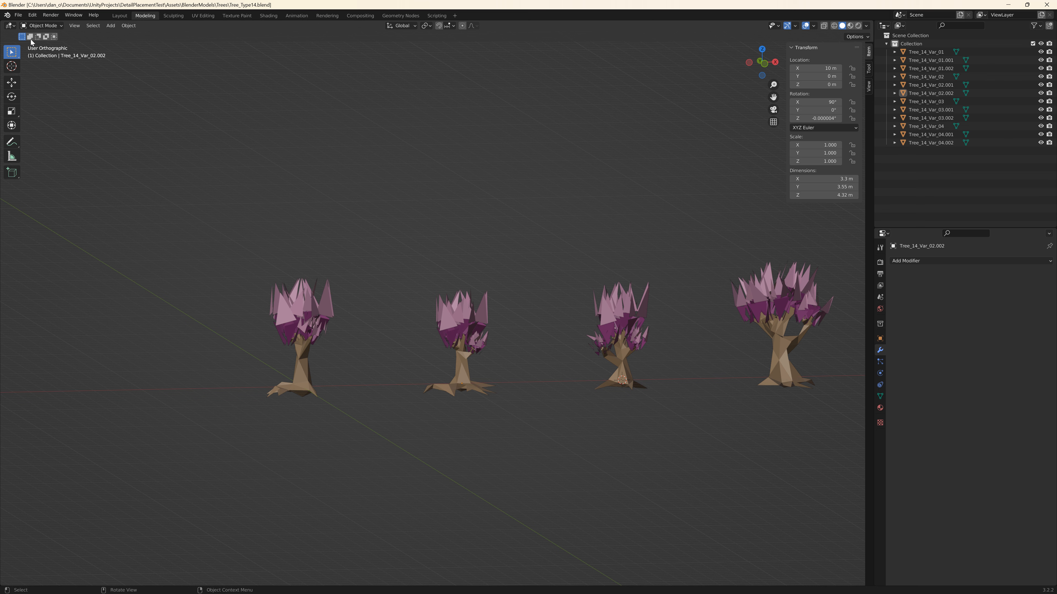
# Open the recent file Tree_Type14d_LODHigh.blend to look at its tree model
pyautogui.click(18, 14)
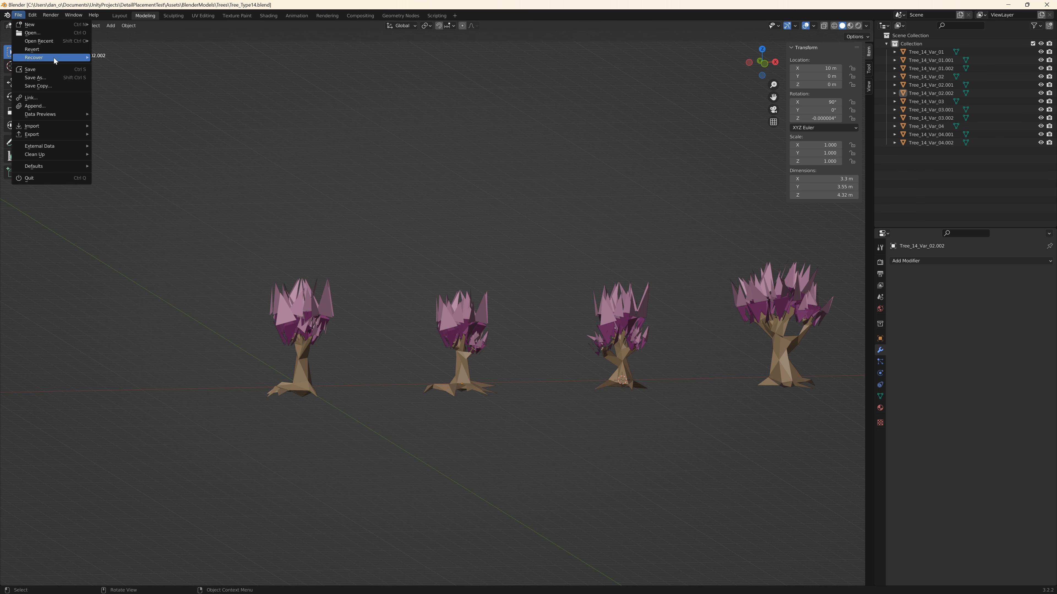
pyautogui.moveTo(58, 41)
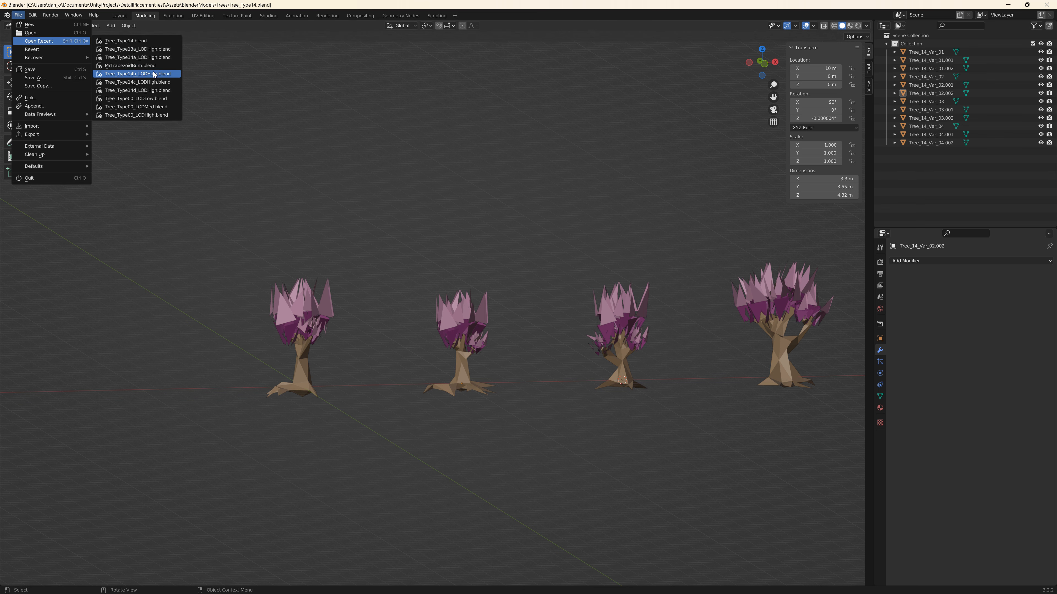
pyautogui.click(161, 91)
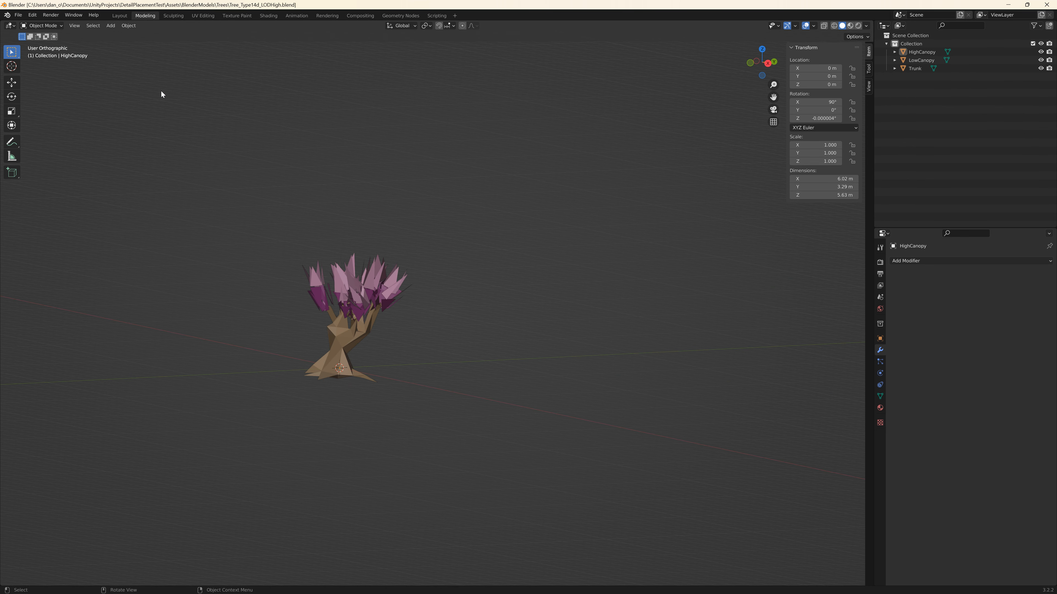
# Open the recent file Tree_Type00_LODHigh.blend
pyautogui.click(19, 15)
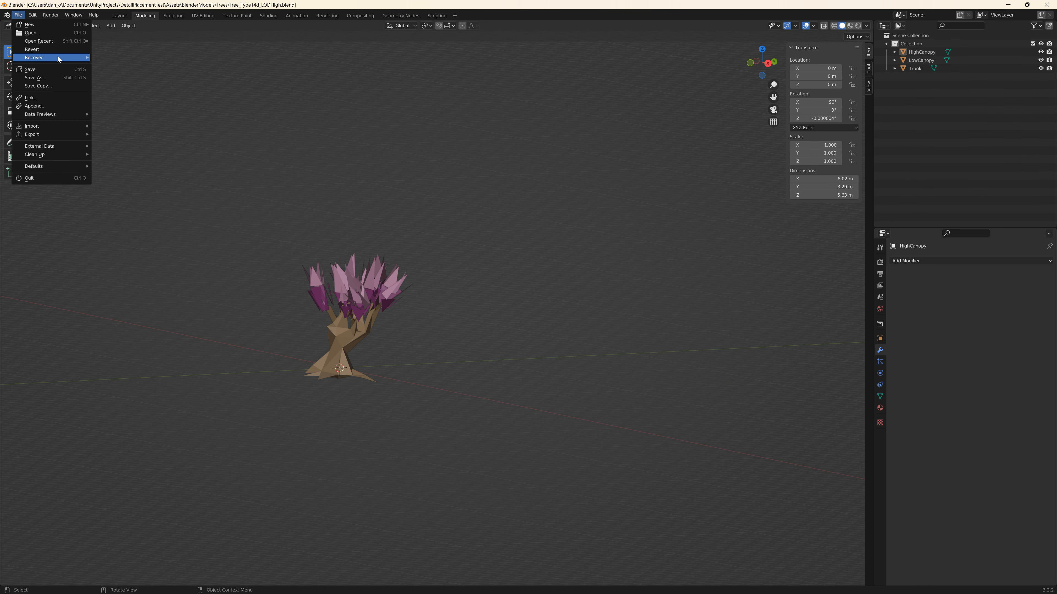
pyautogui.moveTo(64, 42)
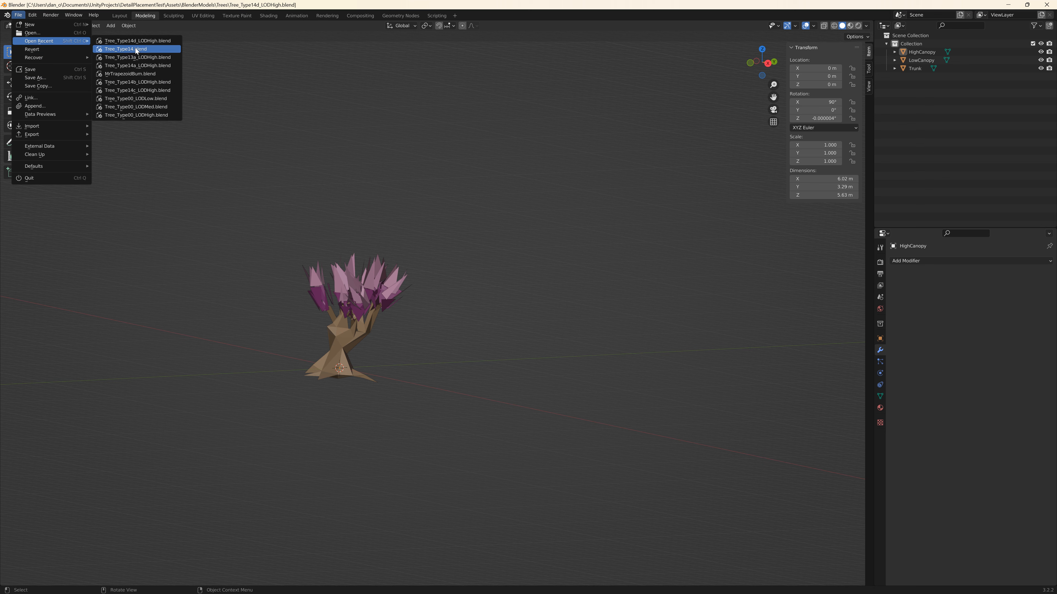
pyautogui.click(145, 116)
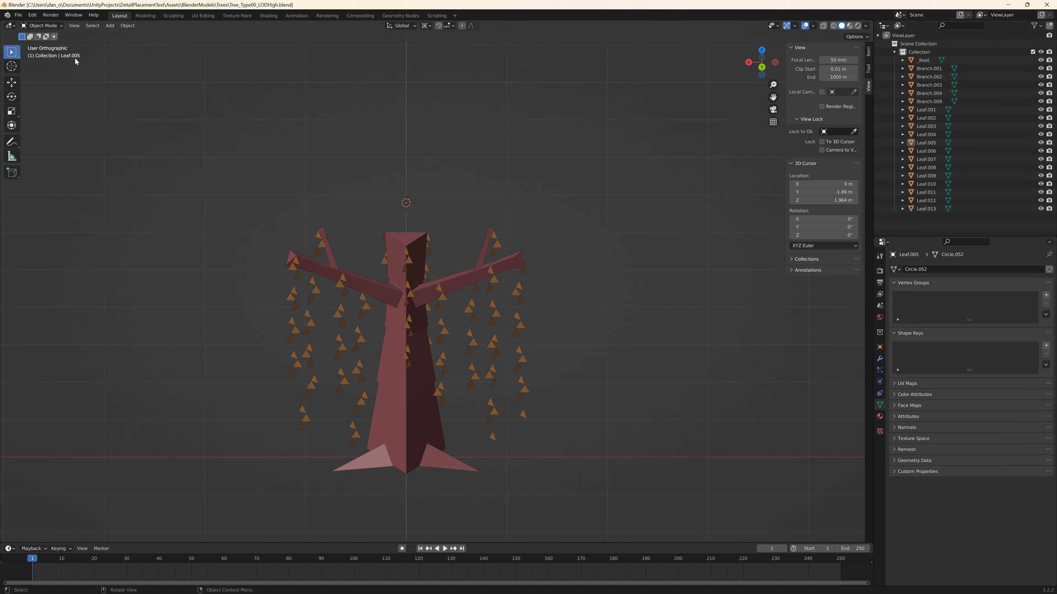
pyautogui.click(19, 16)
# Select the tree's main trunk, Branch.009, and examine how the side branches and roots join it from several angles
pyautogui.moveTo(640, 364); pyautogui.dragTo(634, 320, button='right')
pyautogui.moveTo(676, 367); pyautogui.dragTo(650, 361)
pyautogui.moveTo(653, 358); pyautogui.dragTo(616, 361, button='middle')
pyautogui.click(411, 253)
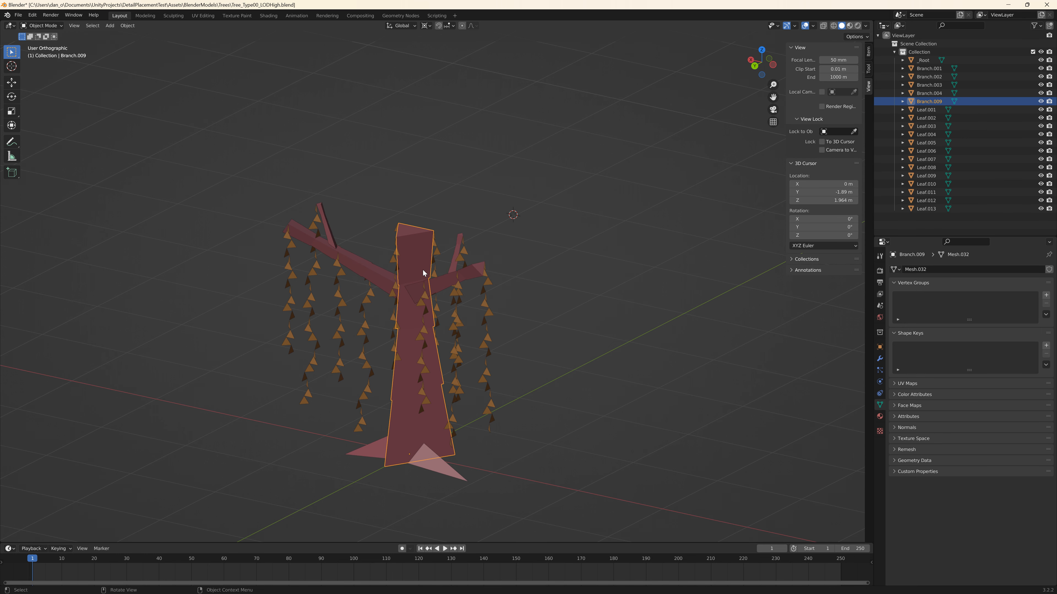
pyautogui.moveTo(598, 350); pyautogui.dragTo(488, 286, button='middle')
pyautogui.moveTo(566, 384); pyautogui.dragTo(606, 374, button='middle')
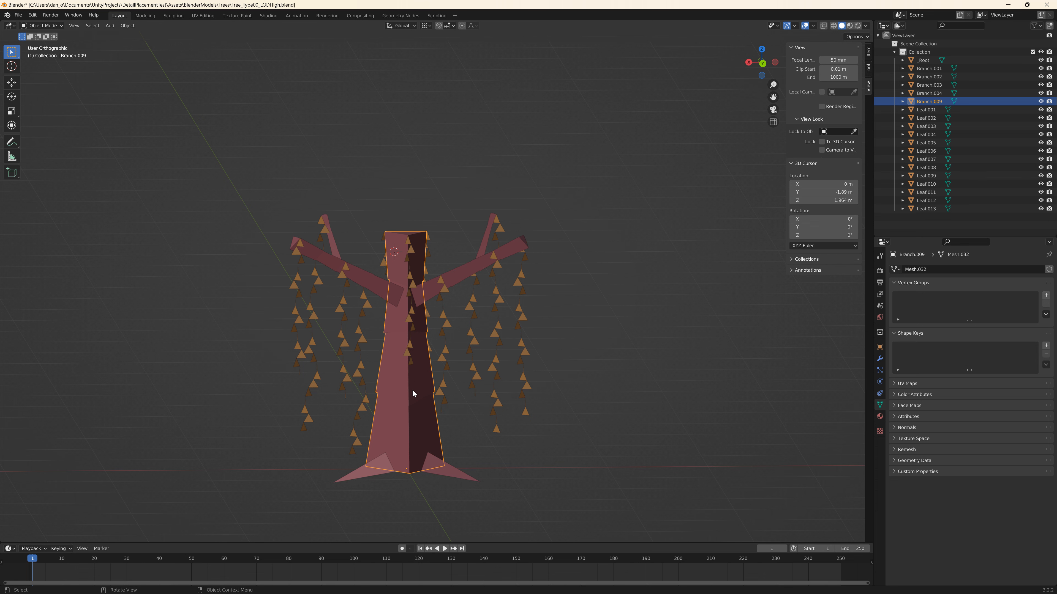
pyautogui.moveTo(630, 475)
pyautogui.mouseDown(button='middle')
pyautogui.moveTo(580, 479)
pyautogui.moveTo(610, 470)
pyautogui.mouseUp(button='middle')
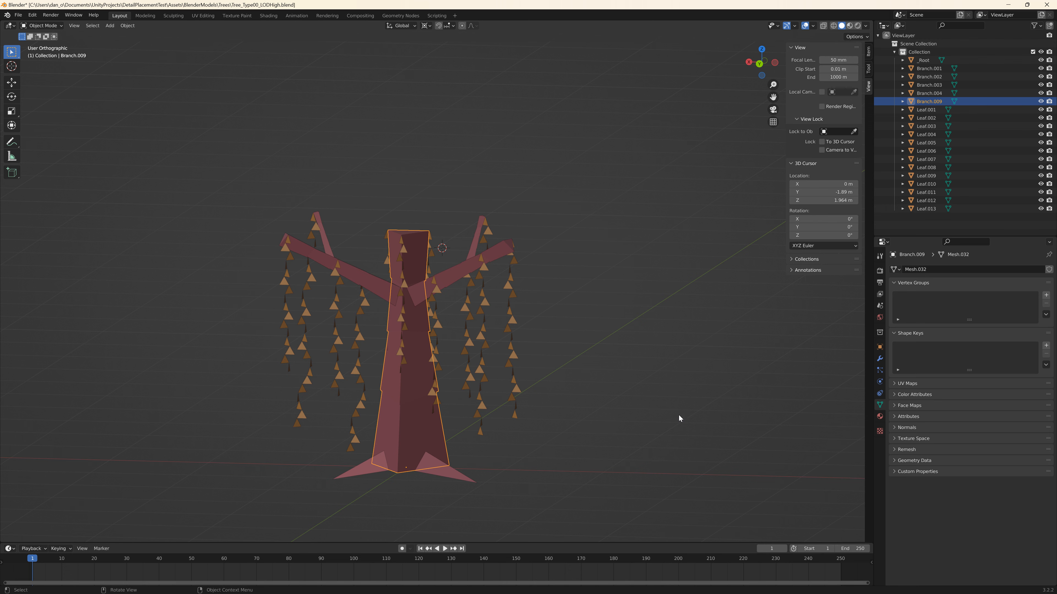
pyautogui.moveTo(680, 419); pyautogui.dragTo(665, 417, button='middle')
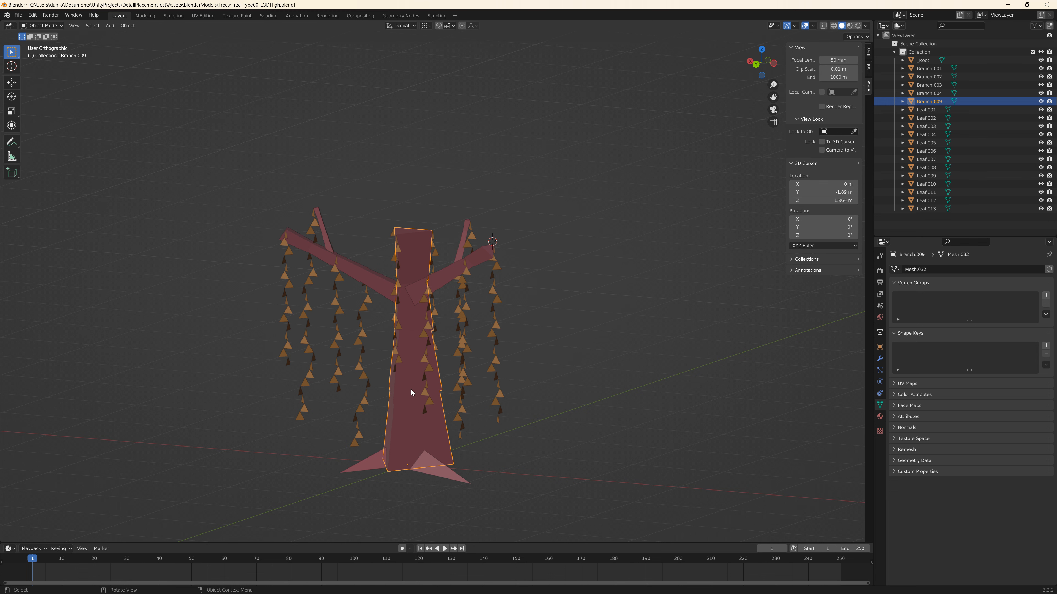
pyautogui.moveTo(575, 422); pyautogui.dragTo(594, 446, button='middle')
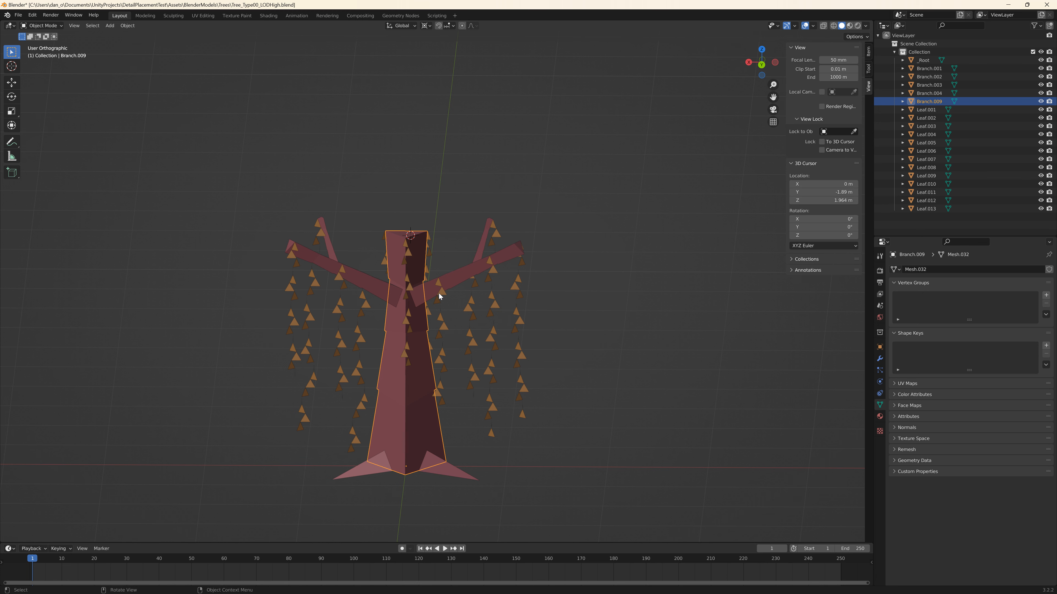
# Select the separate leaf strands hanging from one branch one after another, including Leaf.010, Leaf.009 and Leaf.005
pyautogui.click(342, 270)
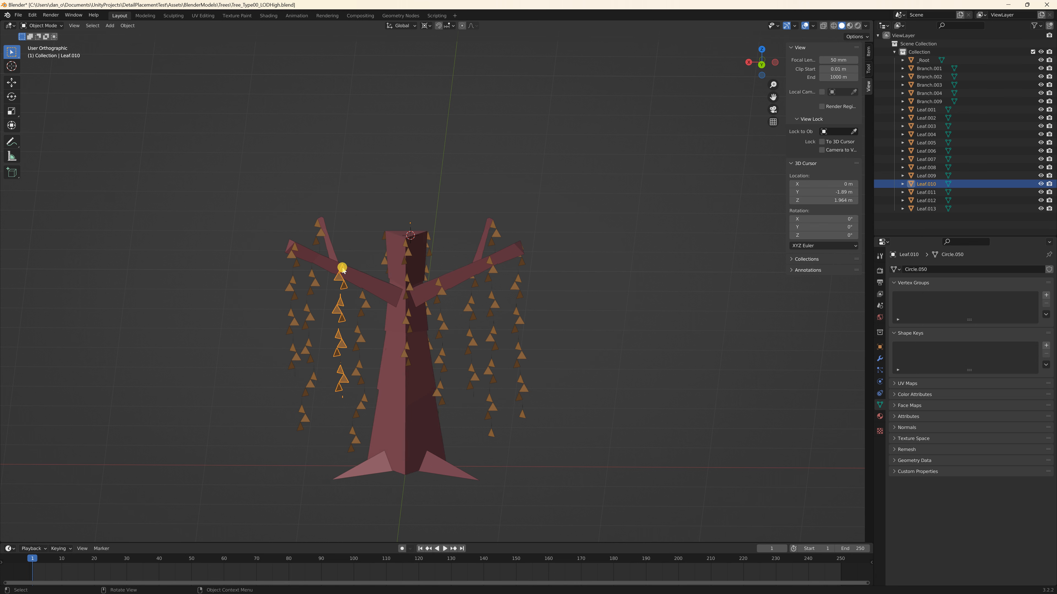
pyautogui.click(296, 252)
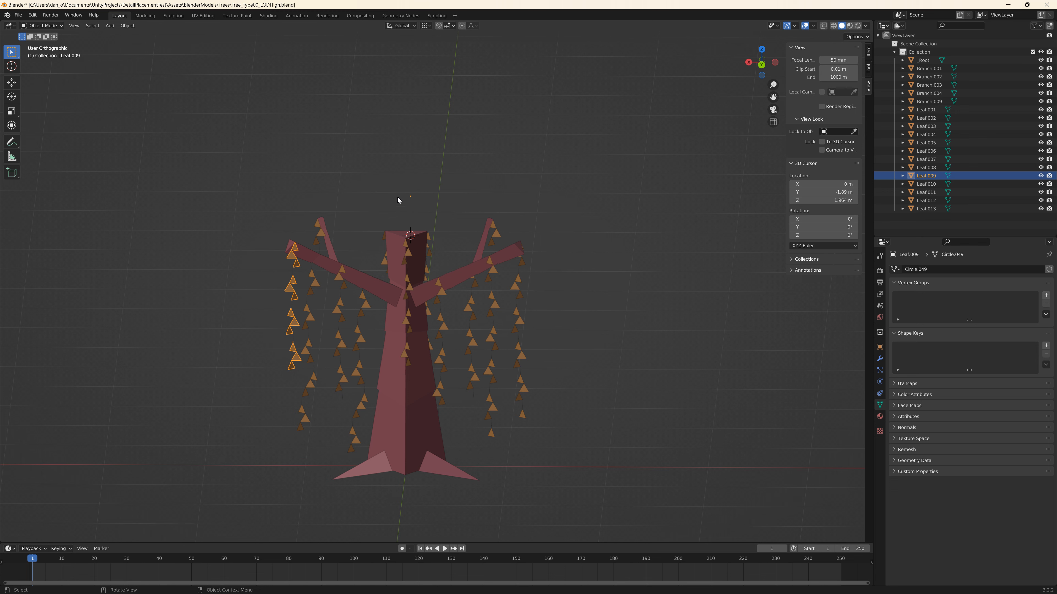
pyautogui.click(312, 276)
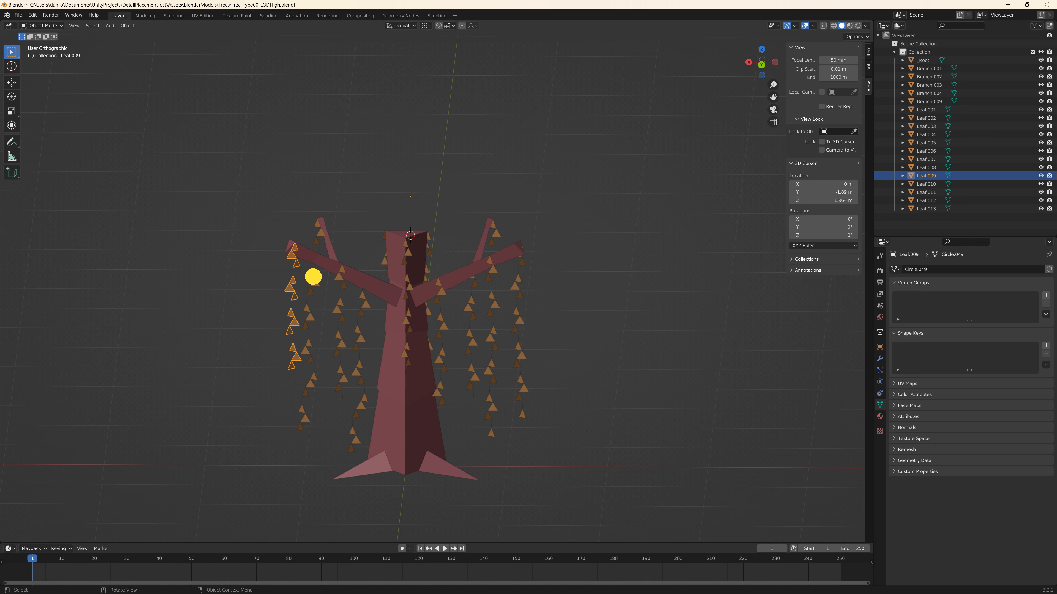
pyautogui.click(341, 280)
pyautogui.click(365, 300)
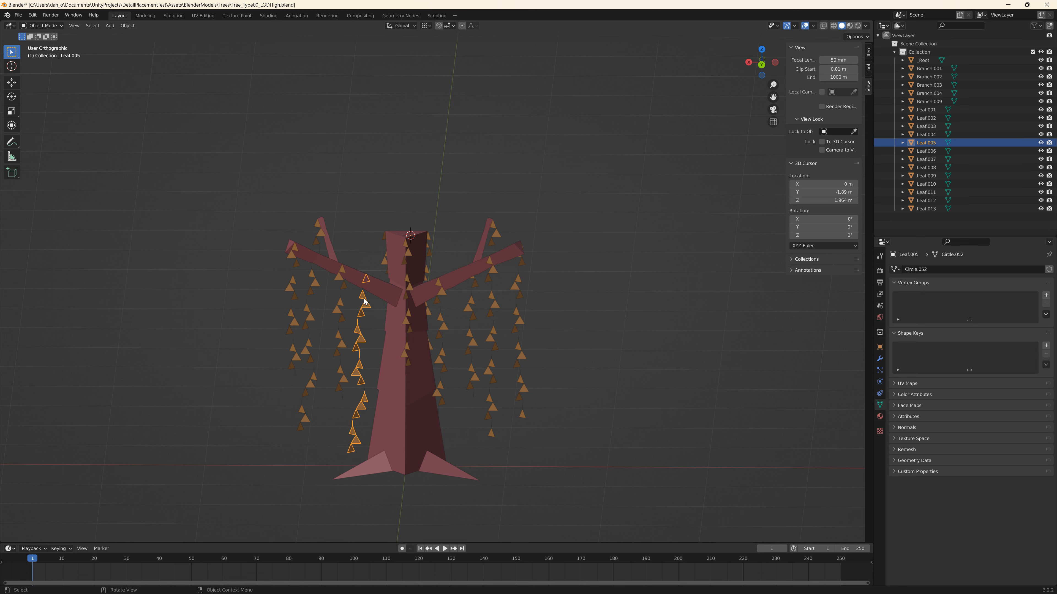
pyautogui.click(330, 266)
# View the tree from the side and pick out individual leaf strands, including Leaf.013, Leaf.003, Leaf.009 and Leaf.001
pyautogui.moveTo(666, 355); pyautogui.dragTo(576, 344, button='middle')
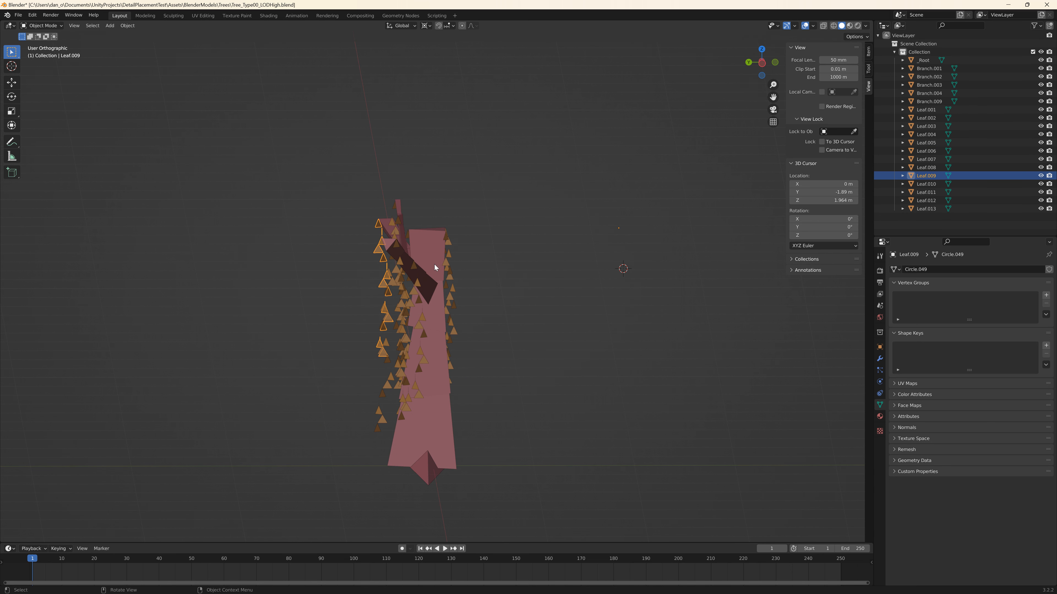
pyautogui.click(446, 241)
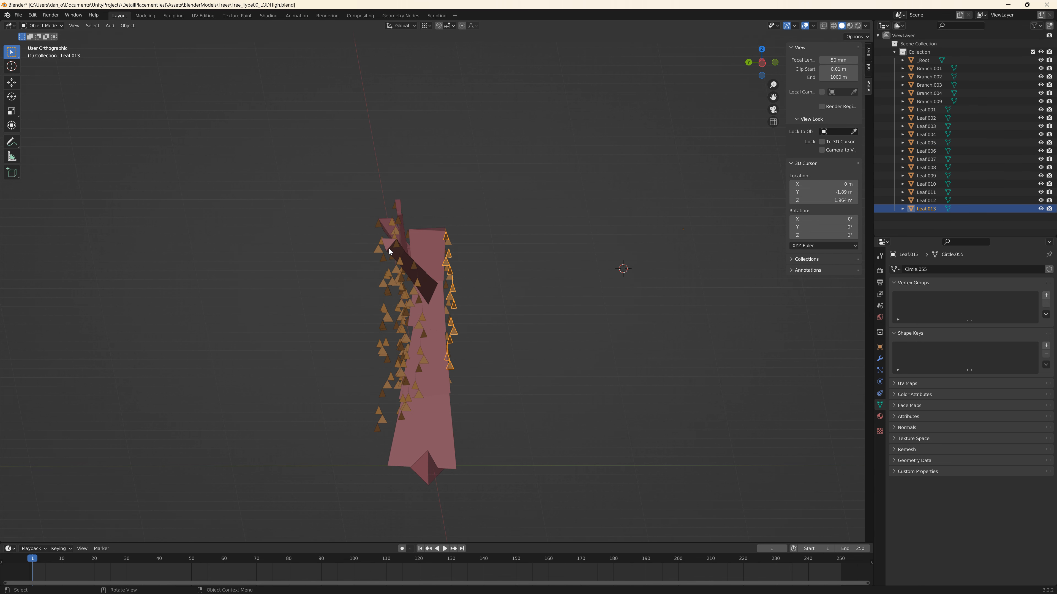
pyautogui.click(392, 279)
pyautogui.click(401, 264)
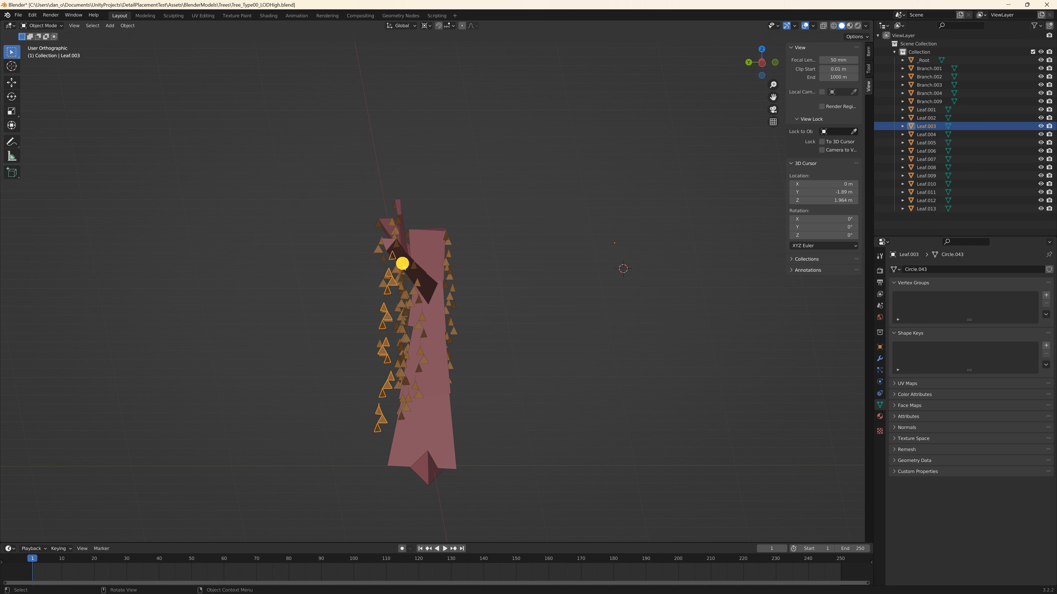
pyautogui.click(416, 290)
pyautogui.click(414, 290)
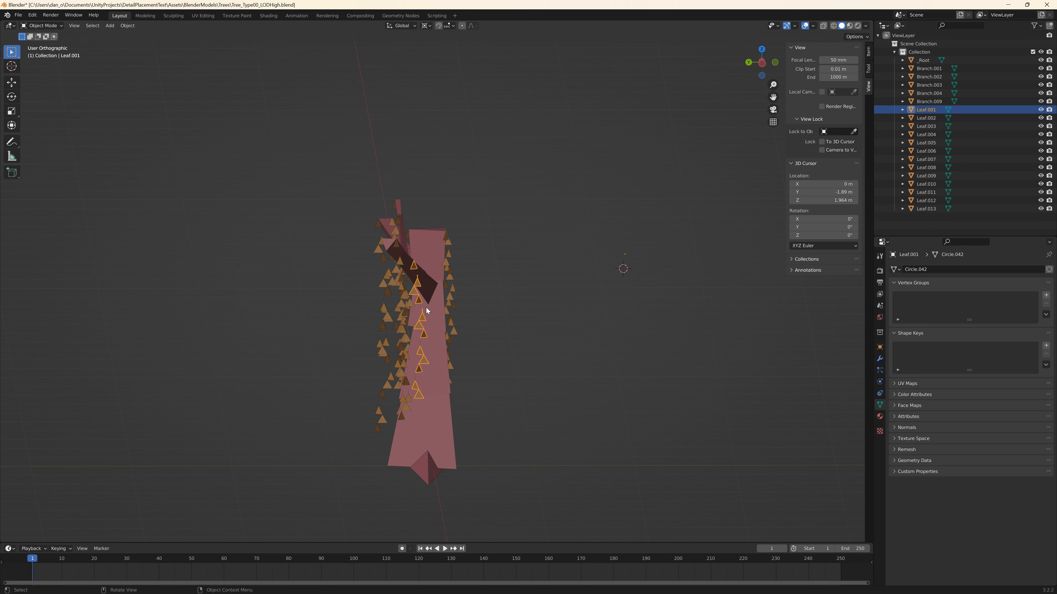
pyautogui.click(386, 308)
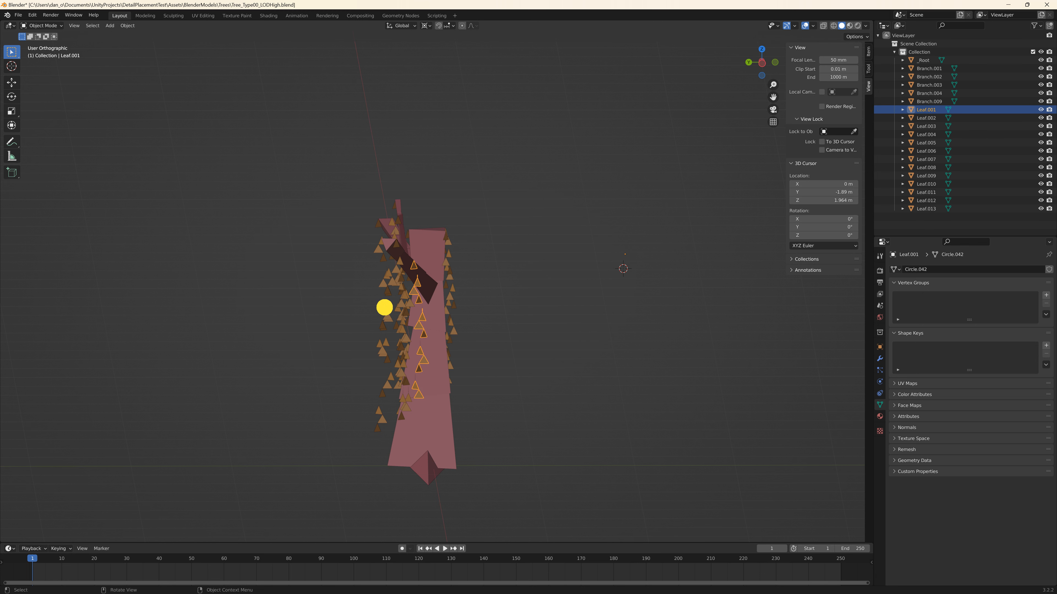
pyautogui.click(382, 346)
pyautogui.click(419, 325)
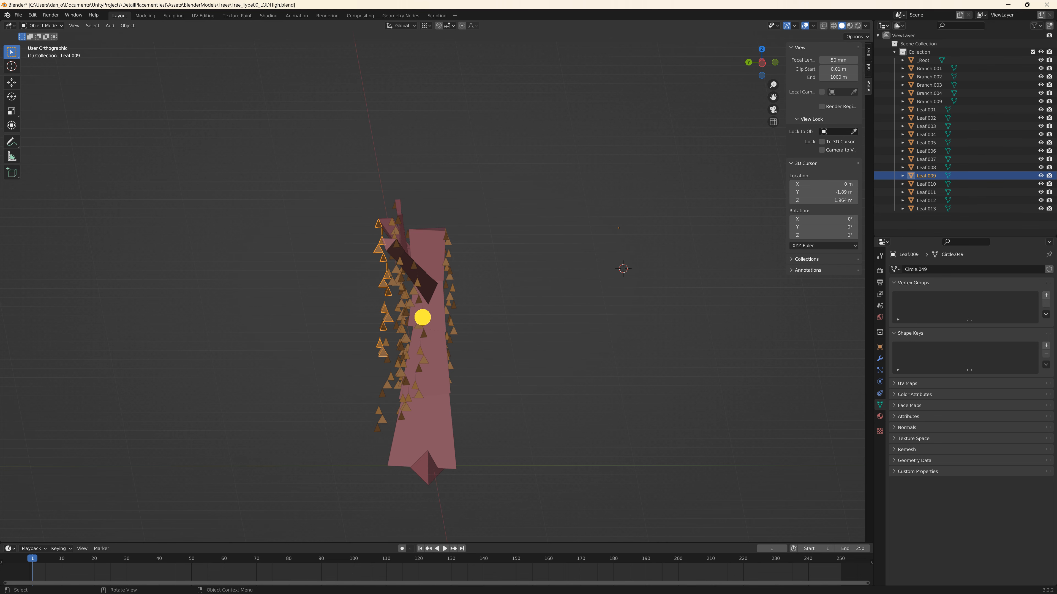
# Select the leaf strand Leaf.009 at the branch tip and examine from several angles how it hangs from the branch
pyautogui.moveTo(341, 318); pyautogui.dragTo(423, 333, button='middle')
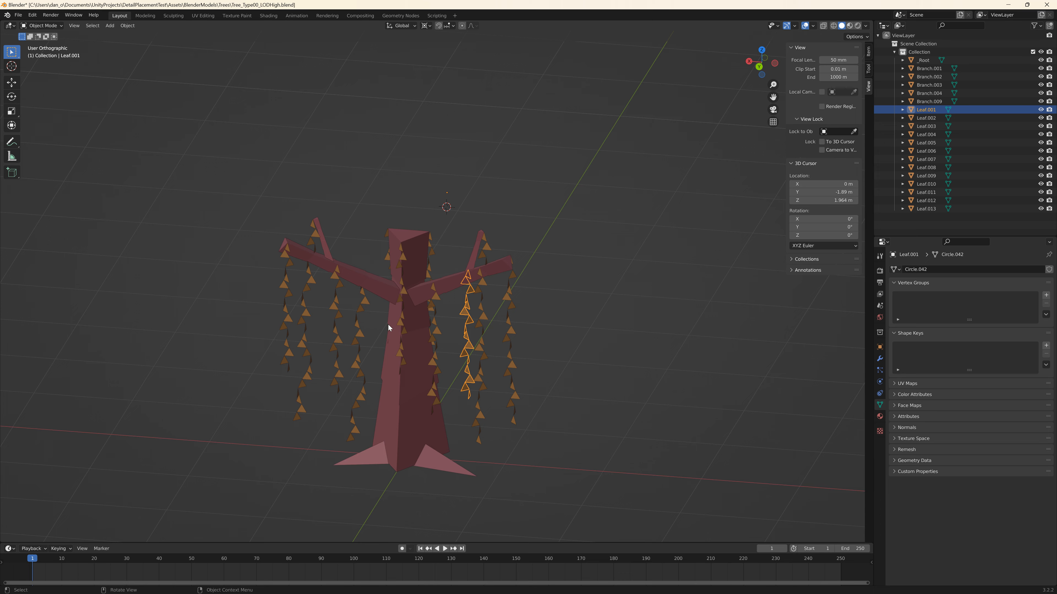
pyautogui.moveTo(698, 345); pyautogui.dragTo(680, 333, button='middle')
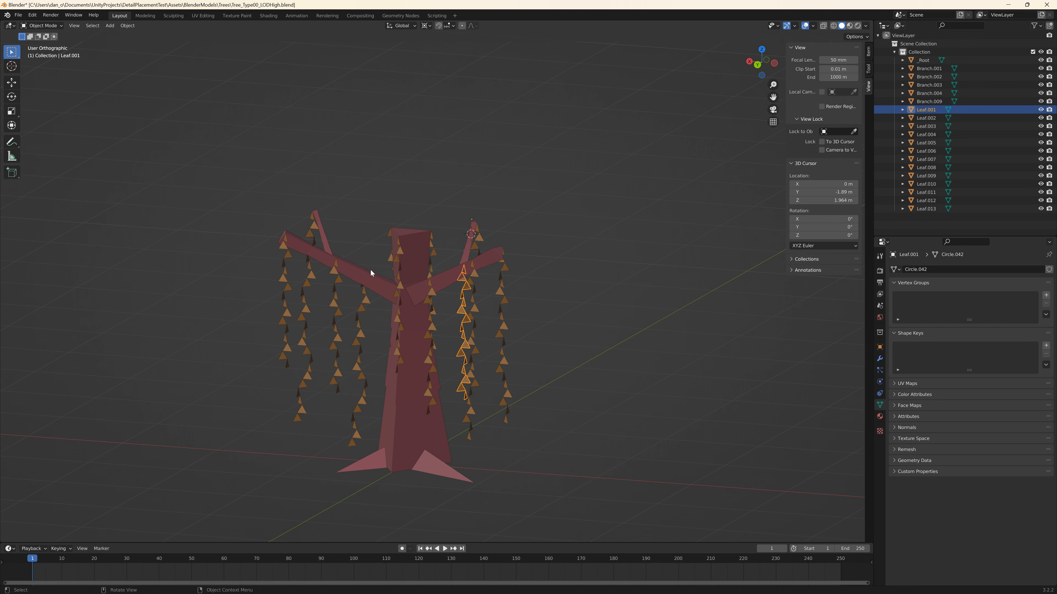
pyautogui.click(285, 245)
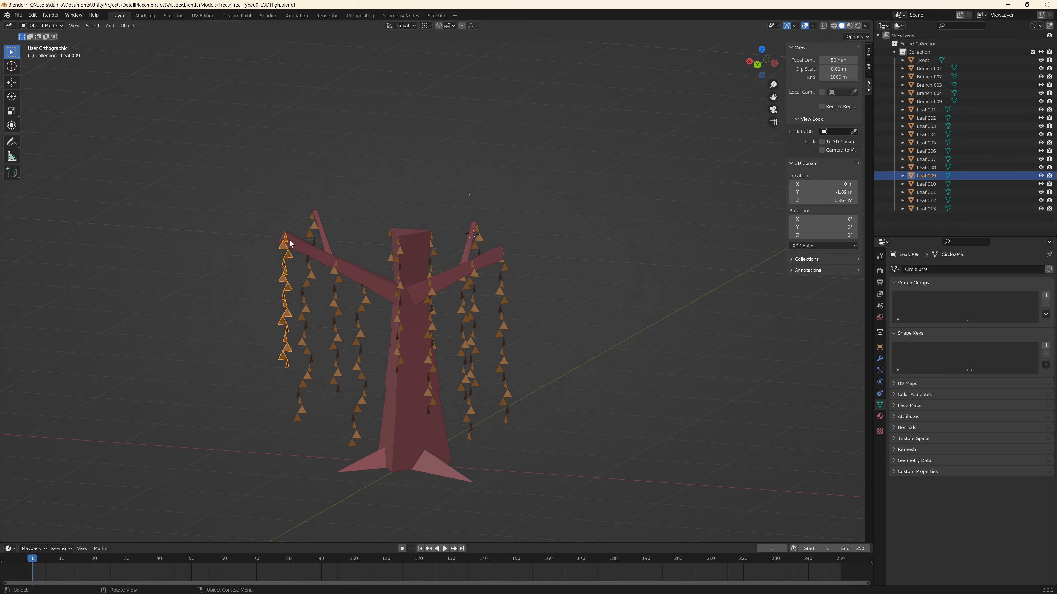
pyautogui.moveTo(637, 331); pyautogui.dragTo(586, 351, button='middle')
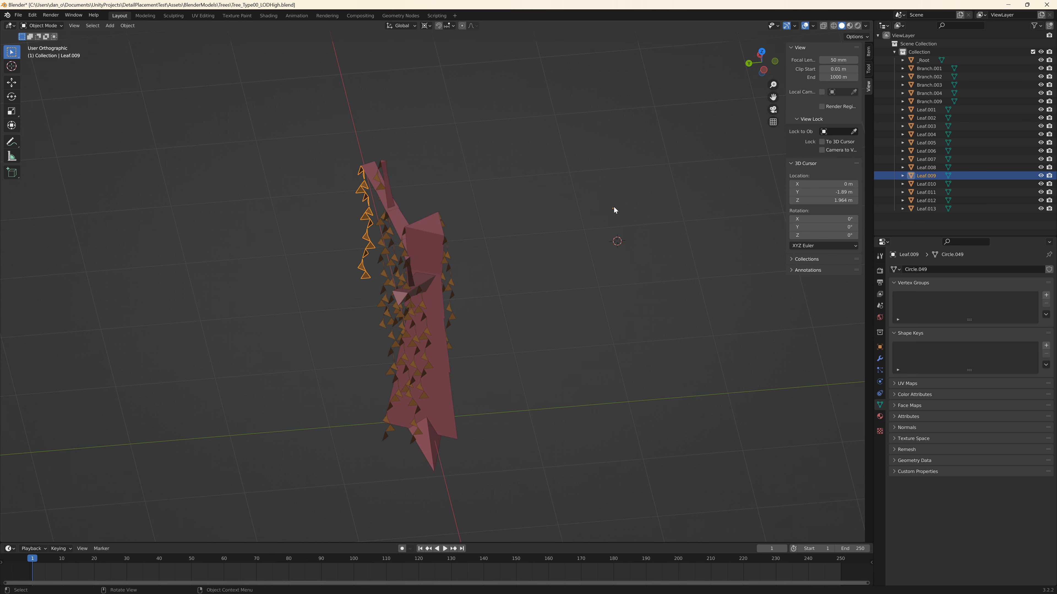
pyautogui.moveTo(361, 172); pyautogui.dragTo(294, 244, button='middle')
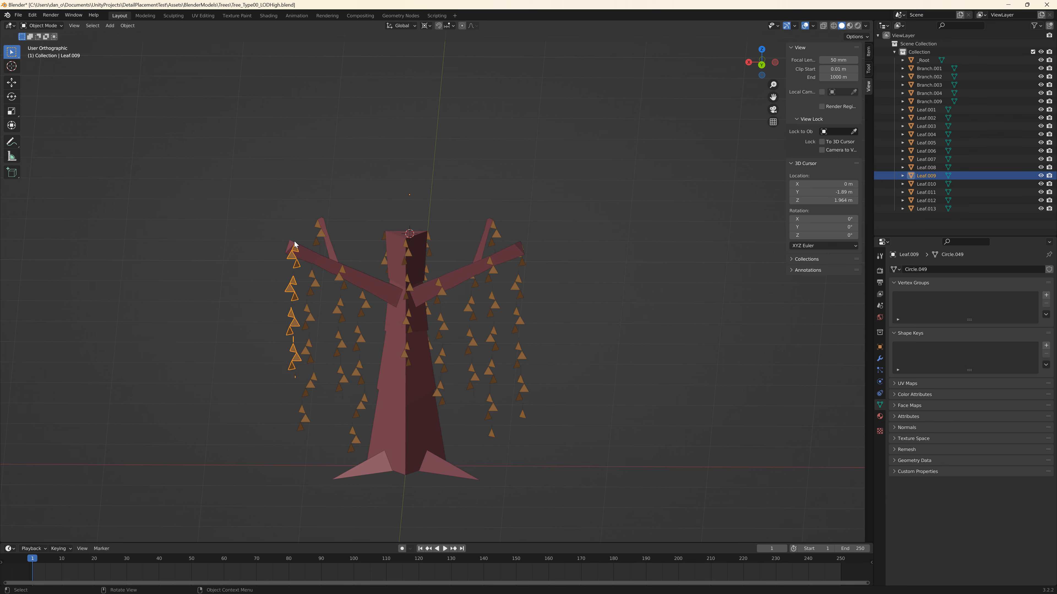
pyautogui.moveTo(586, 271); pyautogui.dragTo(514, 286, button='middle')
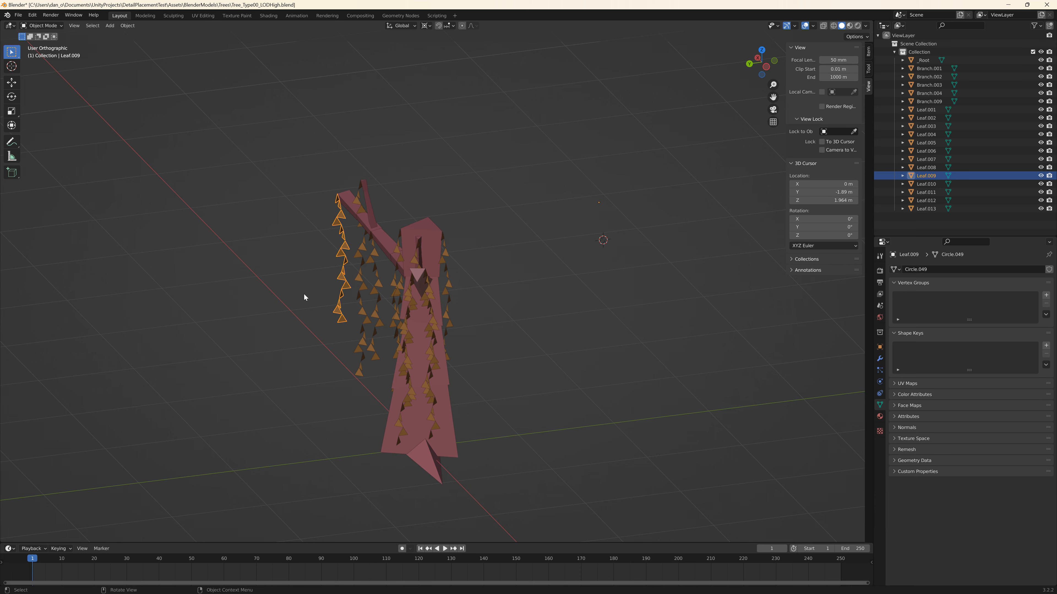
pyautogui.moveTo(304, 297); pyautogui.dragTo(358, 307, button='middle')
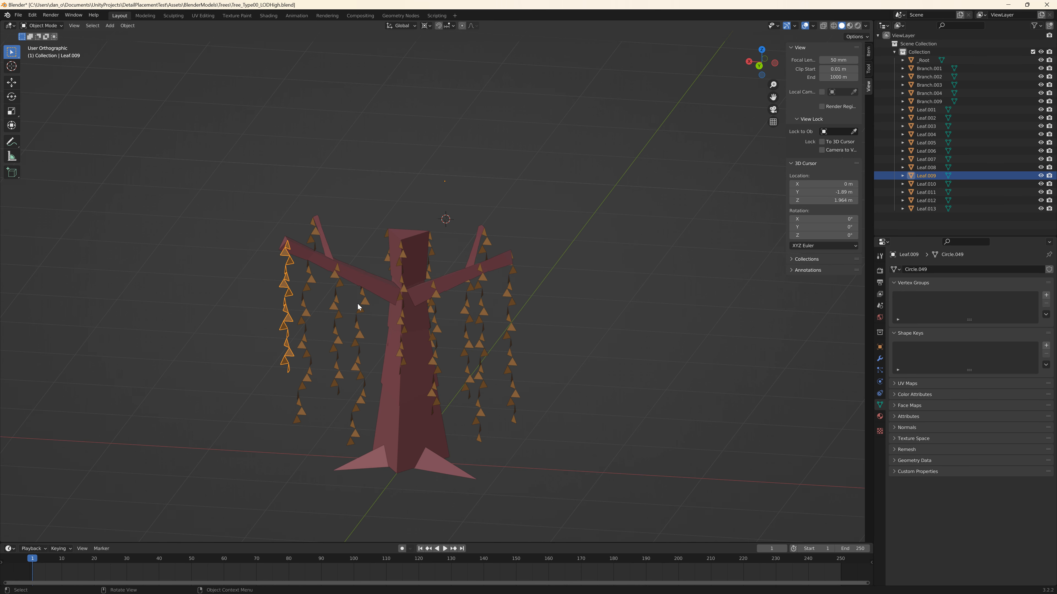
pyautogui.moveTo(376, 336); pyautogui.dragTo(357, 166, button='middle')
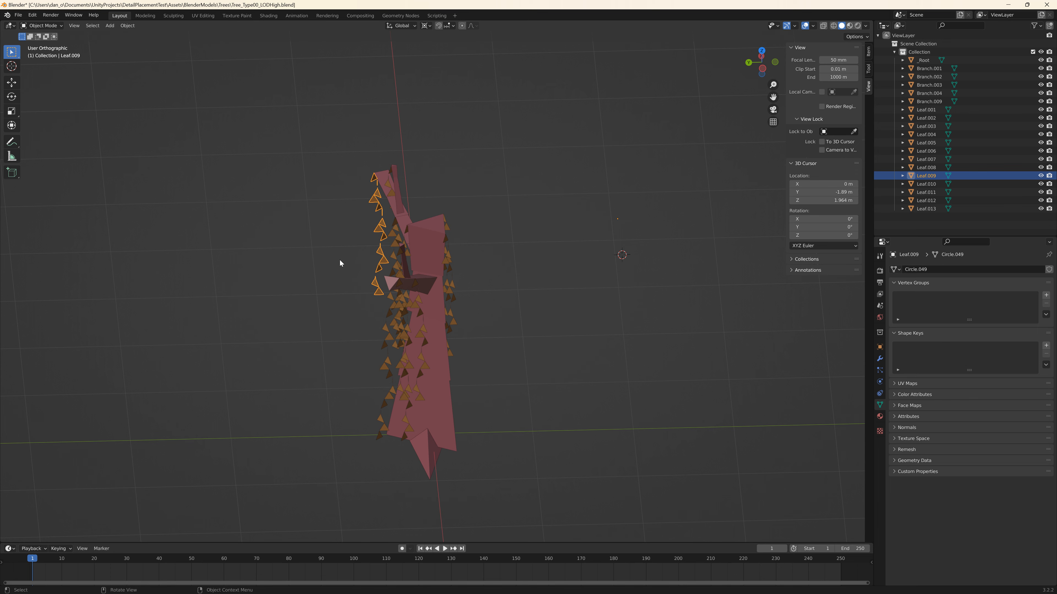
# Examine the whole tree from front, side and angled views, comparing how the leaf strands are spread along the side branches
pyautogui.moveTo(340, 263); pyautogui.dragTo(613, 392, button='middle')
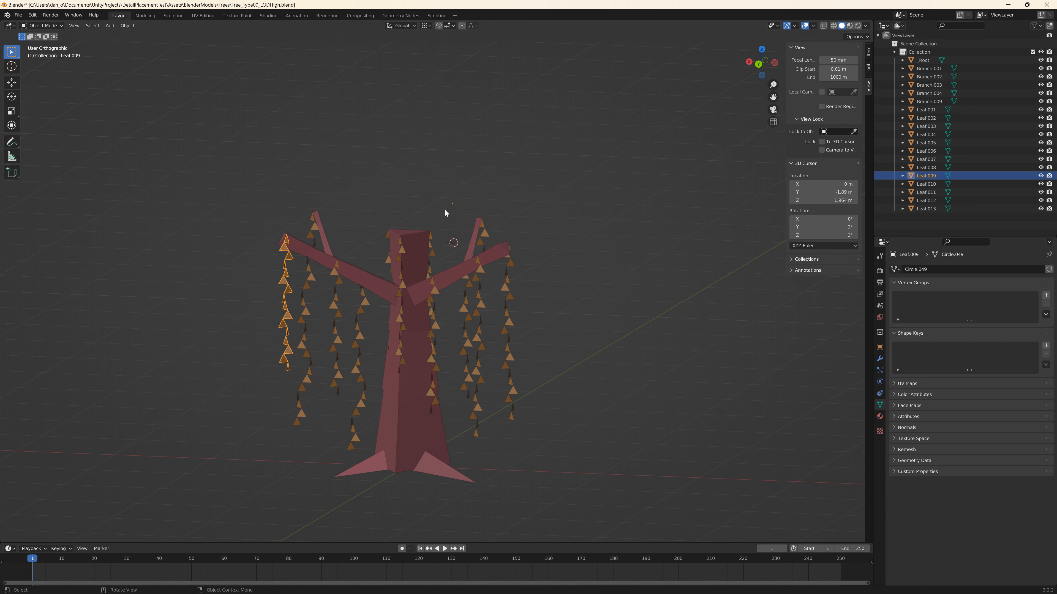
pyautogui.moveTo(527, 289); pyautogui.dragTo(571, 250, button='middle')
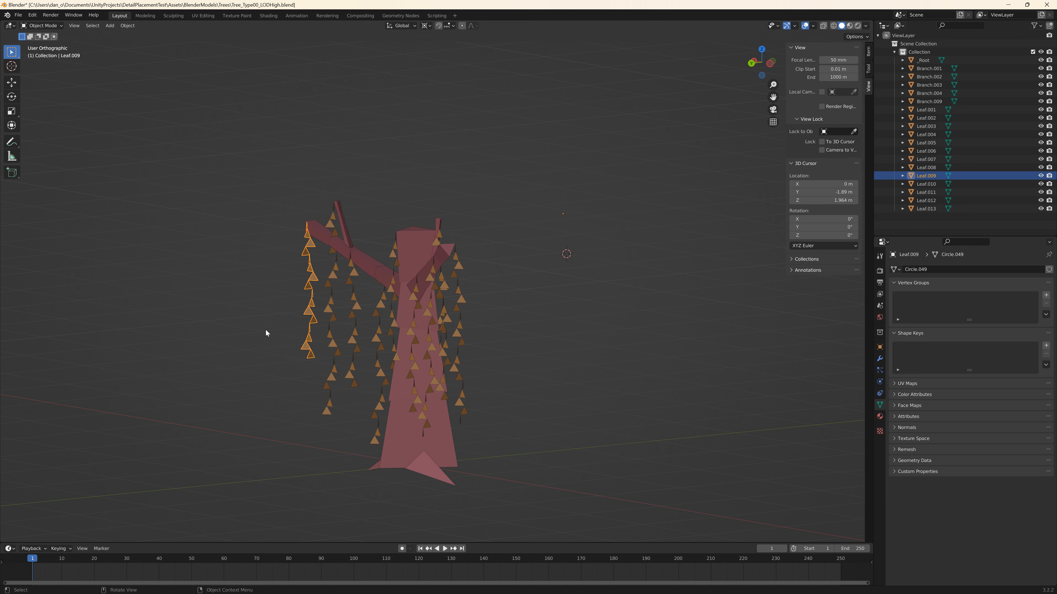
pyautogui.moveTo(230, 363); pyautogui.dragTo(284, 374, button='middle')
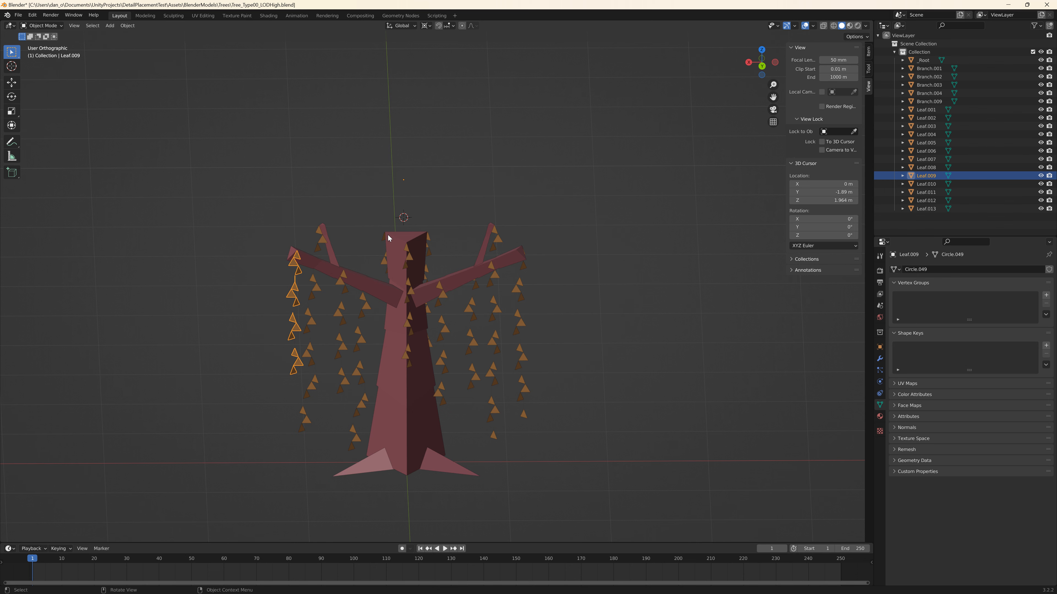
pyautogui.moveTo(627, 366); pyautogui.dragTo(631, 370, button='middle')
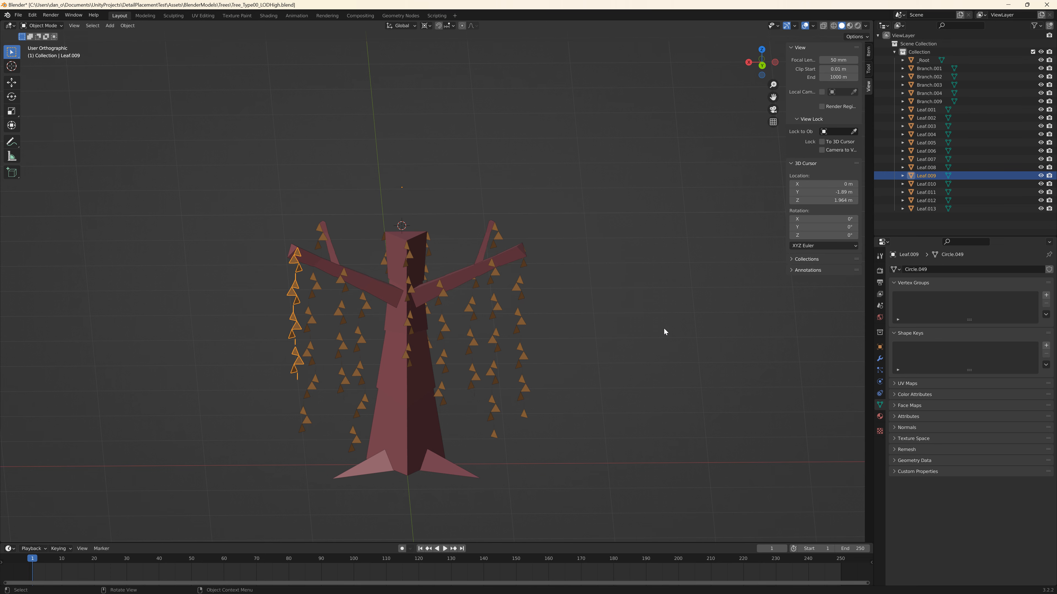
pyautogui.moveTo(665, 332); pyautogui.dragTo(656, 327, button='middle')
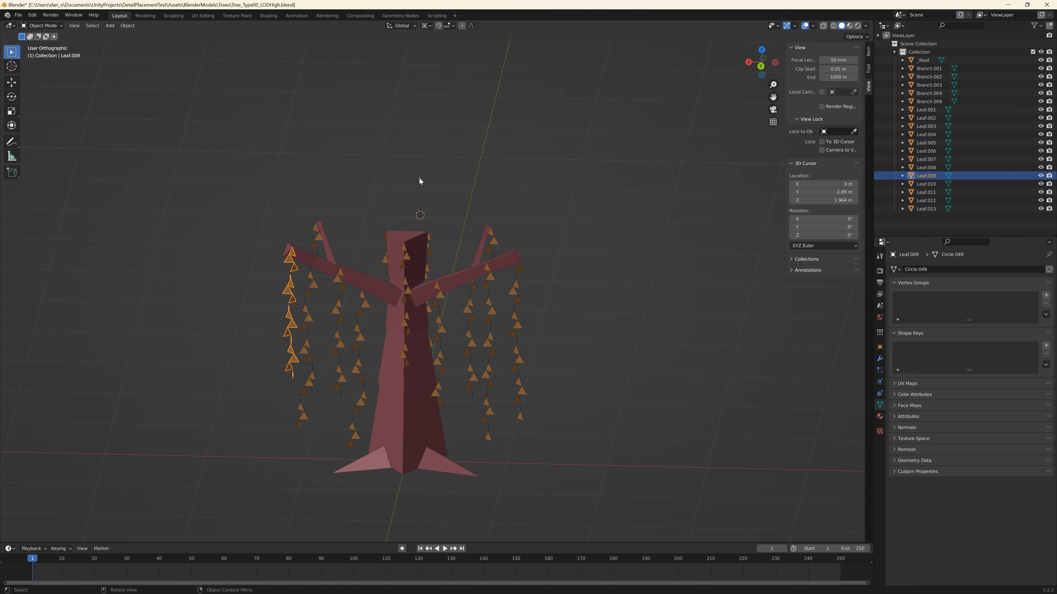
pyautogui.moveTo(556, 245); pyautogui.dragTo(559, 232, button='middle')
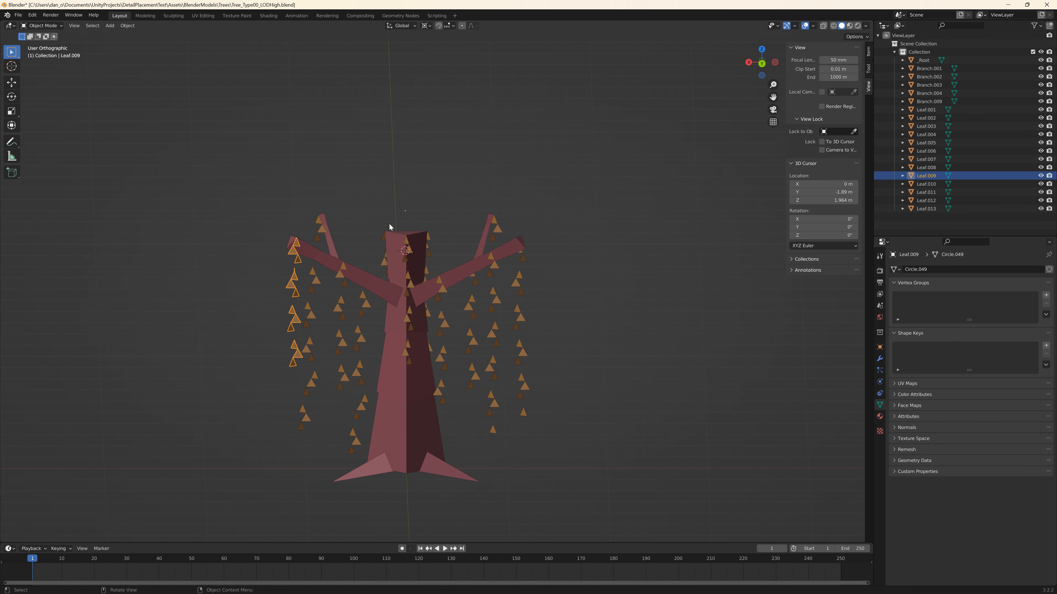
pyautogui.moveTo(661, 375); pyautogui.dragTo(621, 385, button='middle')
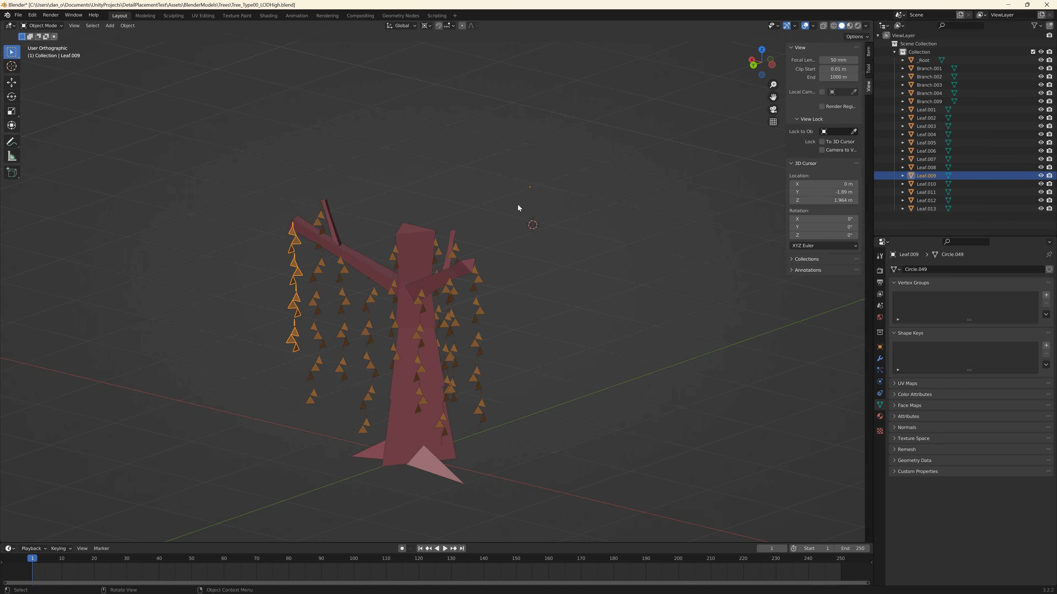
pyautogui.moveTo(538, 301)
pyautogui.mouseDown(button='middle')
pyautogui.moveTo(568, 285)
pyautogui.moveTo(535, 297)
pyautogui.mouseUp(button='middle')
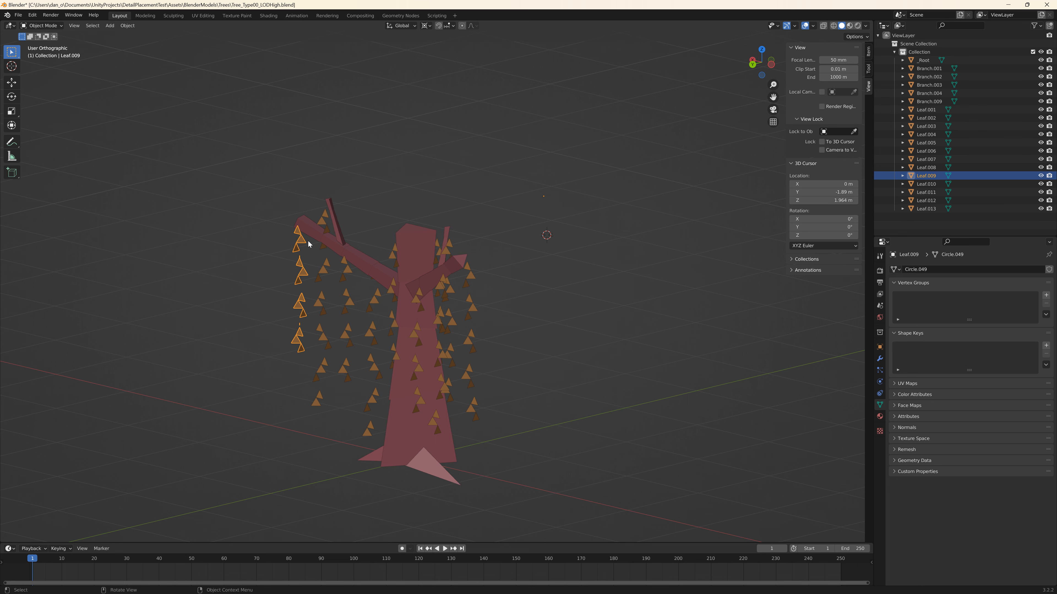
pyautogui.moveTo(560, 368); pyautogui.dragTo(579, 291, button='middle')
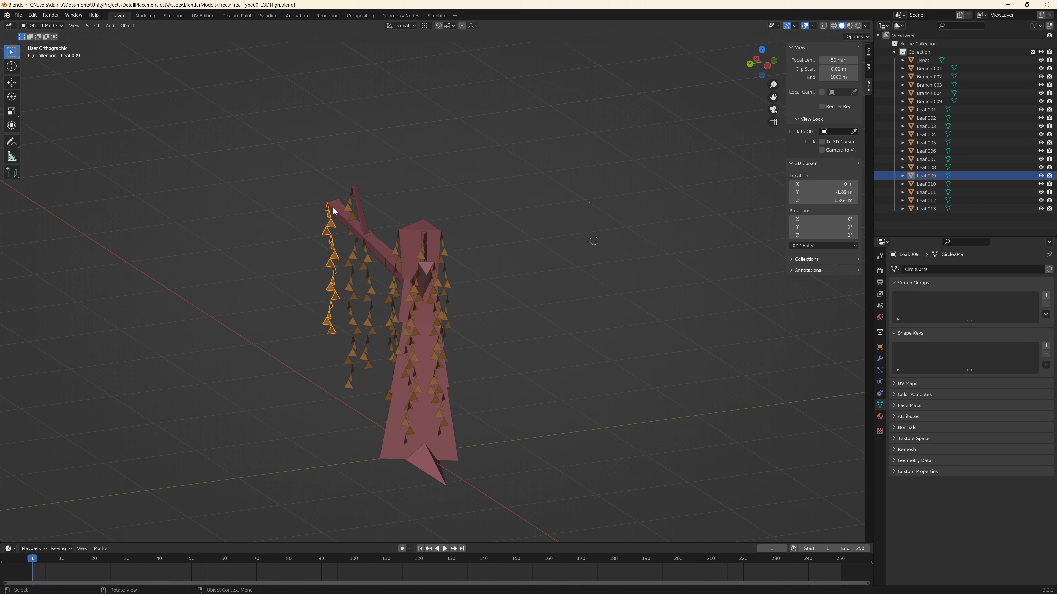
pyautogui.moveTo(512, 381); pyautogui.dragTo(576, 378, button='middle')
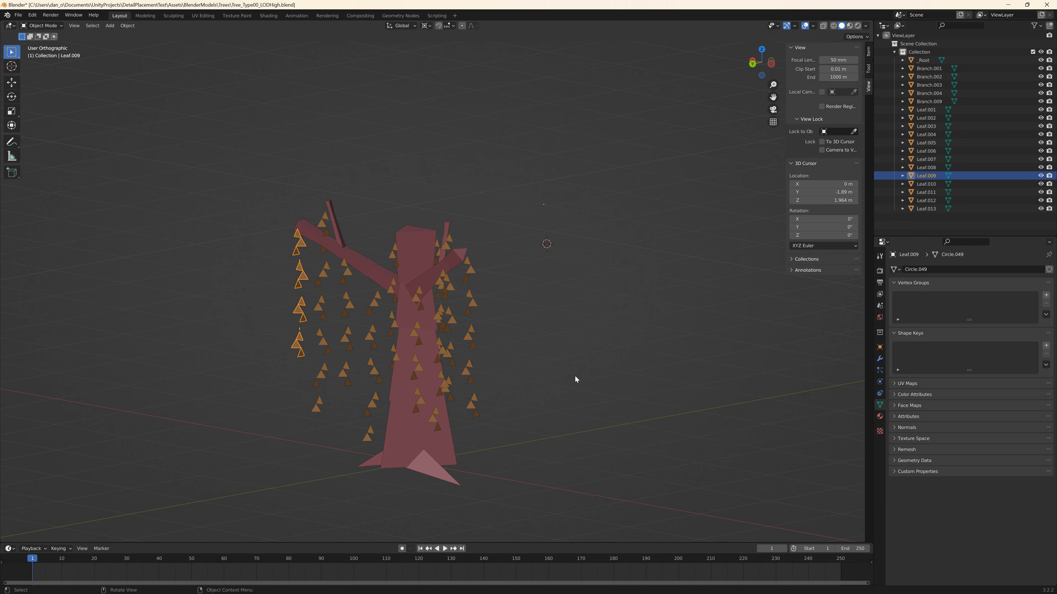
# Deselect the leaf strand Leaf.009 and minimize the Blender window to get back to the desktop
pyautogui.click(583, 404)
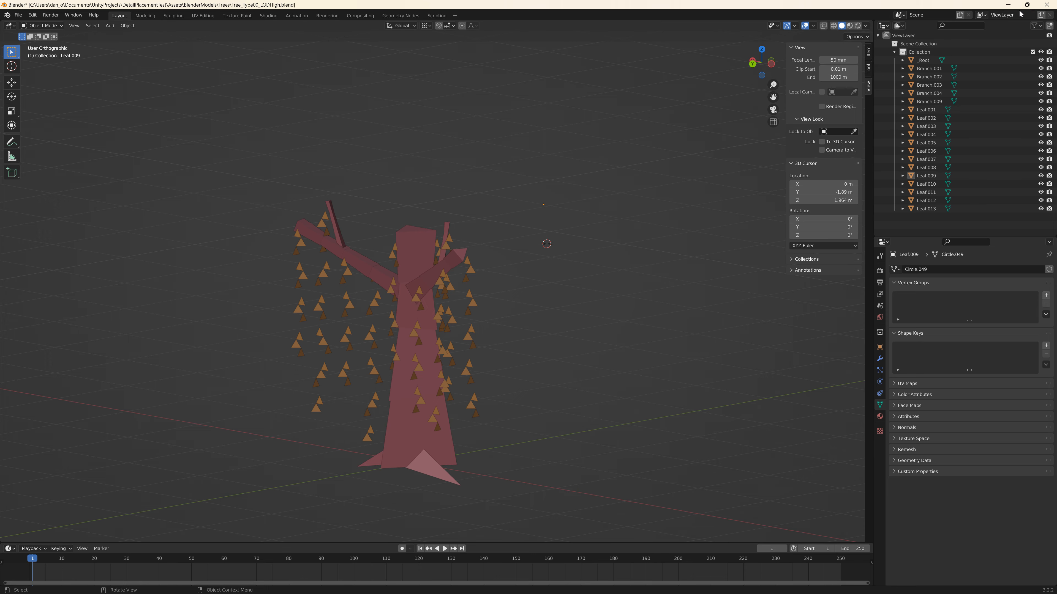
pyautogui.click(1008, 5)
pyautogui.moveTo(338, 580)
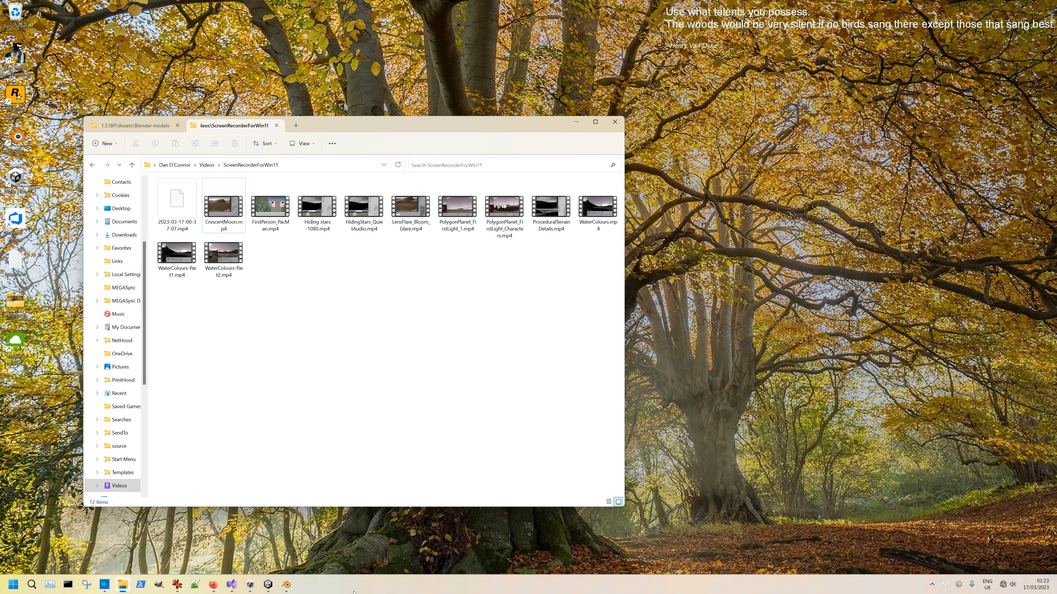